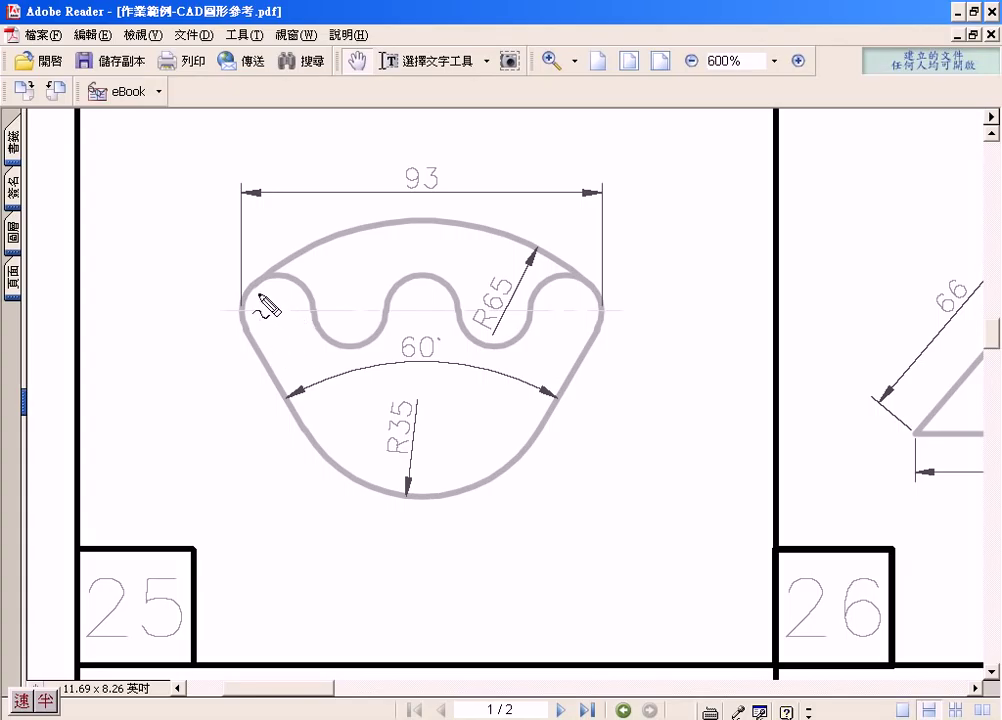
Trace red pencil strokes around the notch lobes, starting with the first notch
mouse_move(305, 291)
mouse_down()
mouse_move(292, 312)
mouse_move(320, 313)
mouse_move(362, 286)
mouse_move(409, 336)
mouse_move(454, 323)
mouse_move(498, 283)
mouse_move(528, 311)
mouse_move(598, 313)
mouse_up()
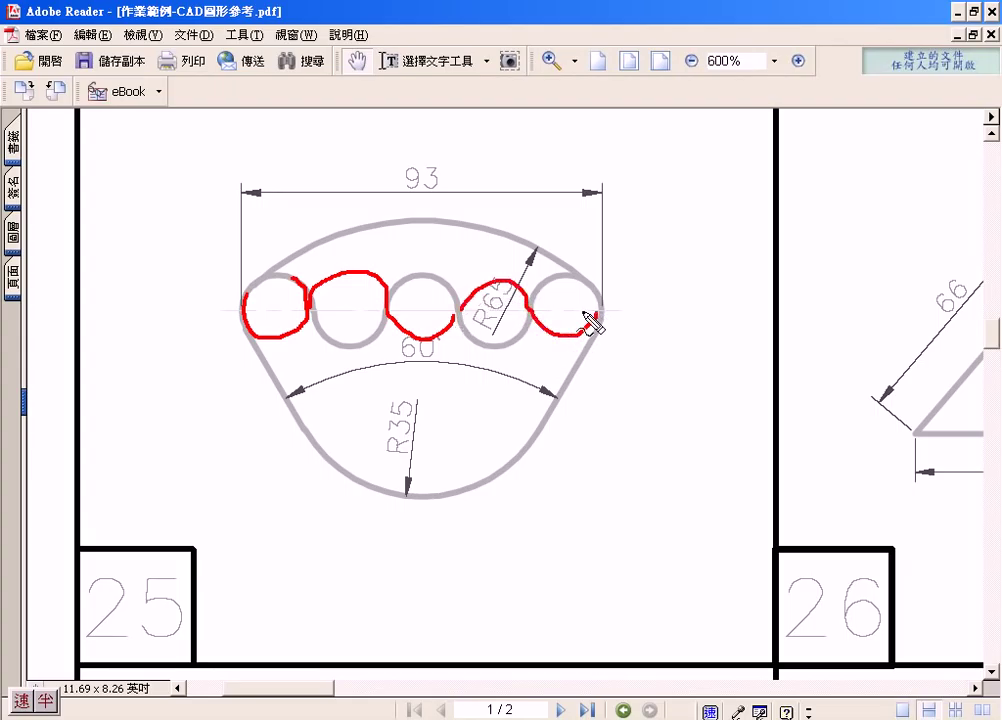
drag(298, 328, 303, 286)
drag(262, 336, 302, 318)
mouse_move(260, 278)
mouse_down()
mouse_move(287, 280)
mouse_move(281, 324)
mouse_up()
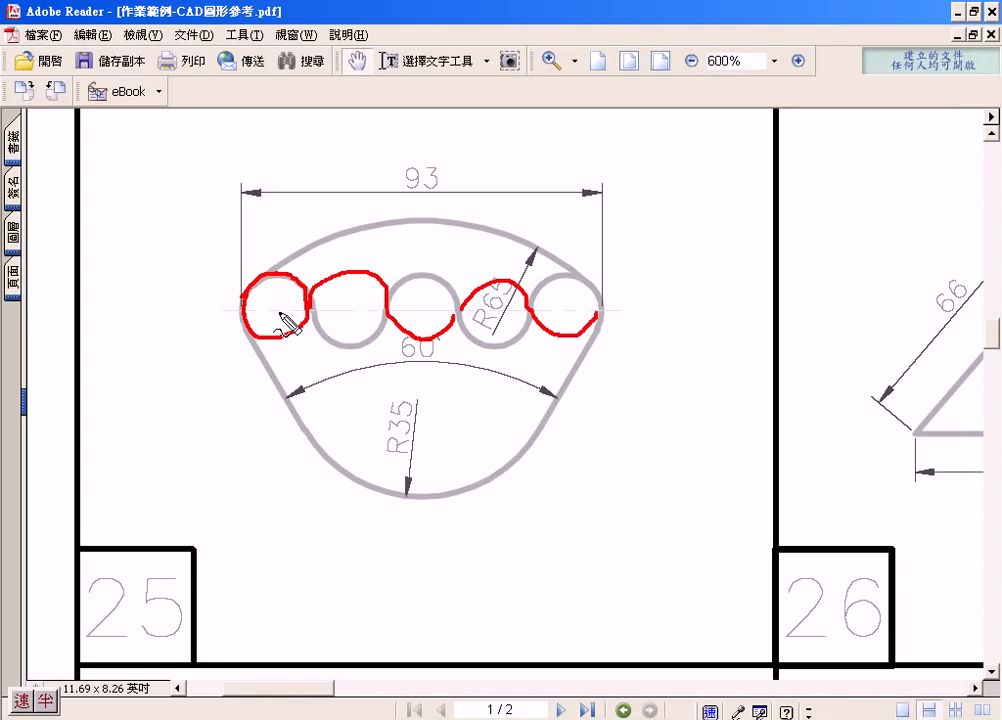
Mark 93 with /5, draw arcs past both end notches with end marks, and circle R35
mouse_move(396, 188)
mouse_down()
mouse_move(407, 165)
mouse_move(447, 187)
mouse_move(445, 202)
mouse_up()
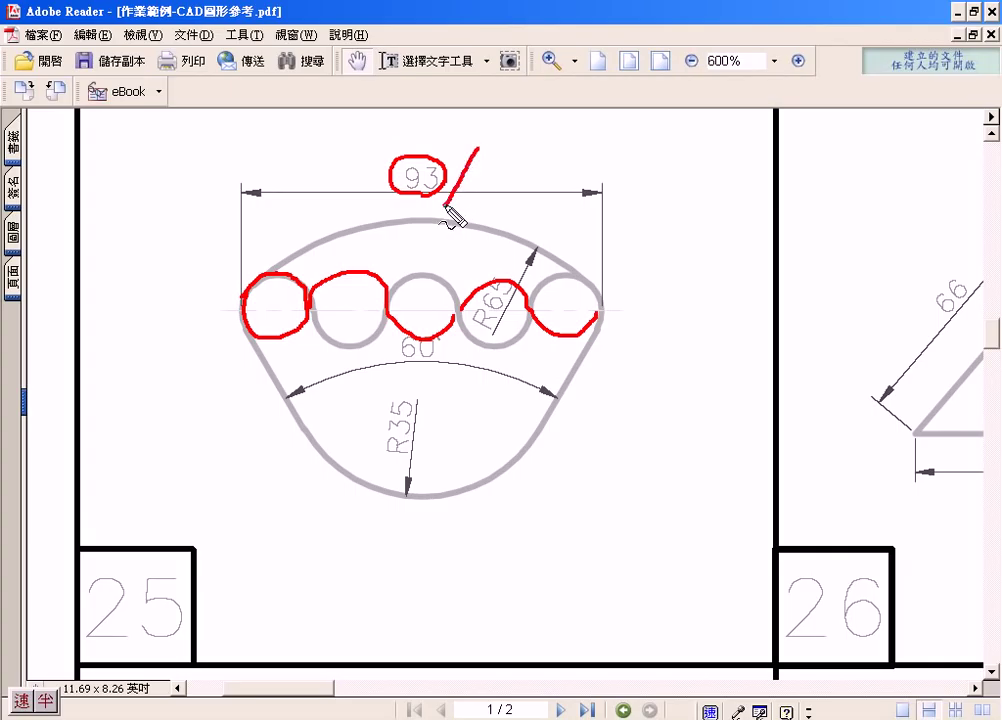
mouse_move(483, 168)
mouse_down()
mouse_move(479, 189)
mouse_move(497, 168)
mouse_up()
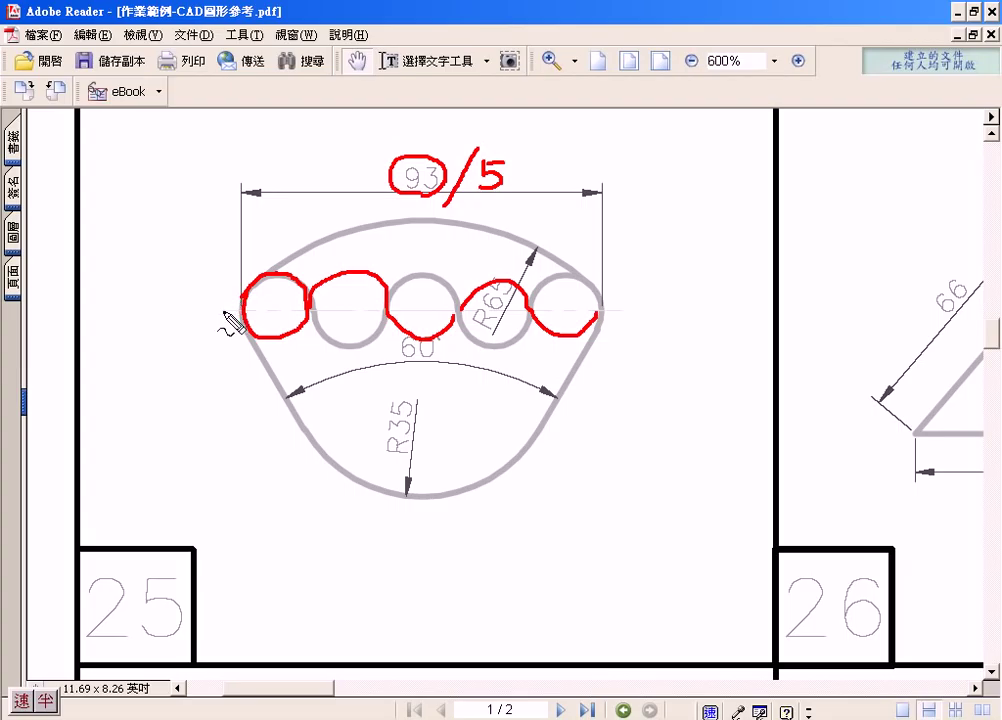
drag(213, 325, 244, 291)
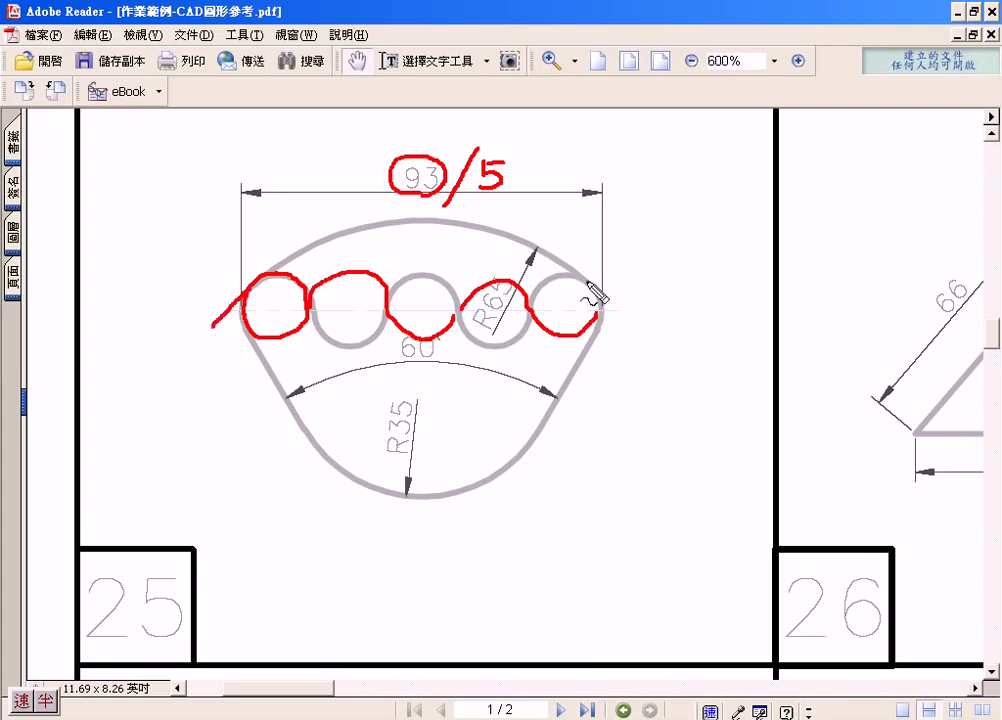
drag(598, 290, 650, 330)
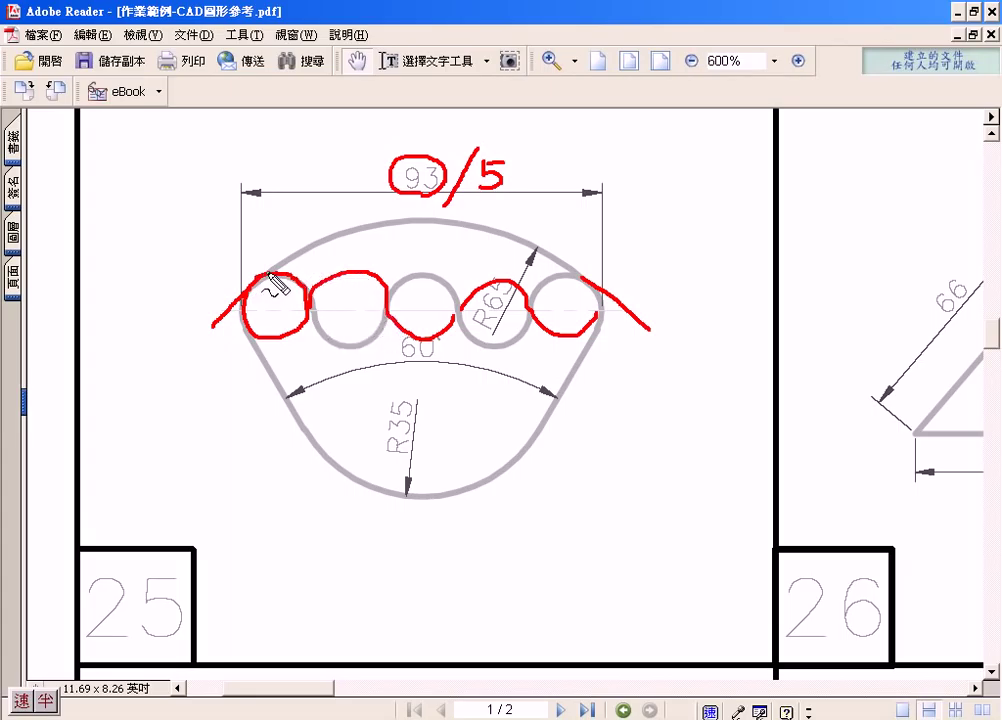
drag(594, 277, 584, 291)
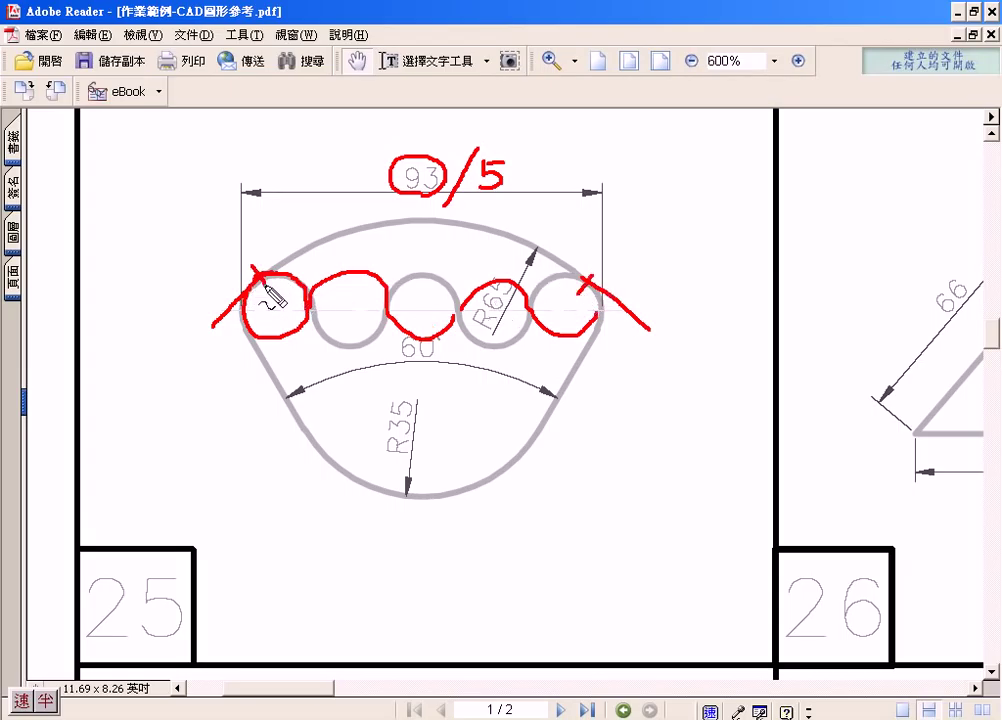
drag(433, 403, 437, 410)
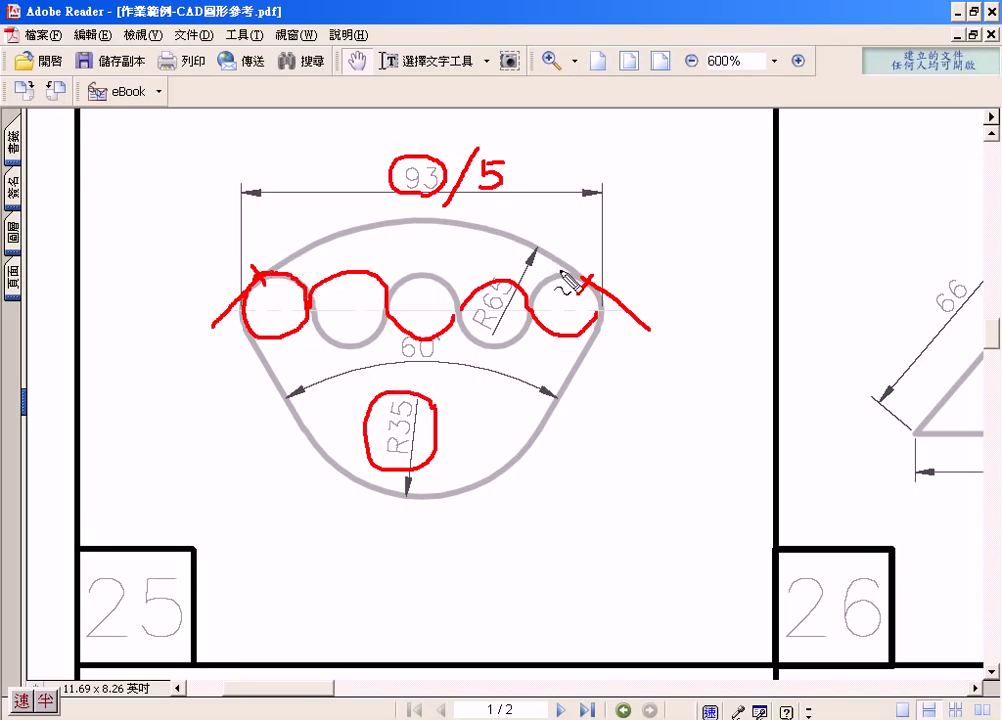
Sketch the full R65 arc, cross out its lower right part, and trace both slanted sides
mouse_move(650, 330)
mouse_down()
mouse_move(716, 406)
mouse_move(733, 447)
mouse_up()
drag(226, 315, 152, 432)
drag(706, 357, 664, 392)
drag(690, 336, 703, 425)
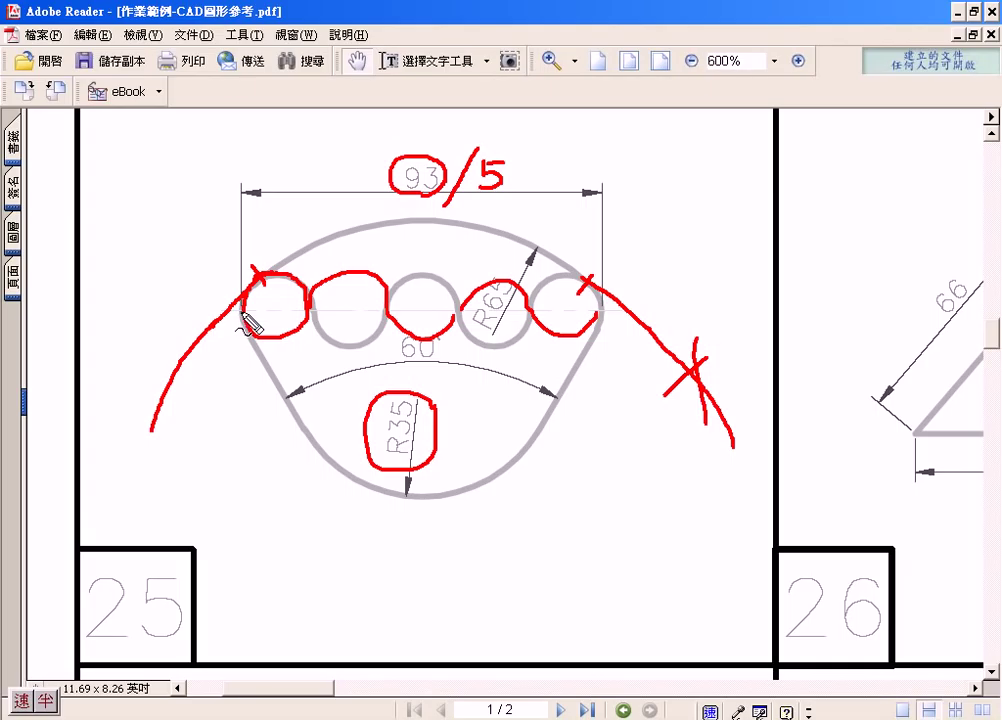
drag(244, 322, 328, 465)
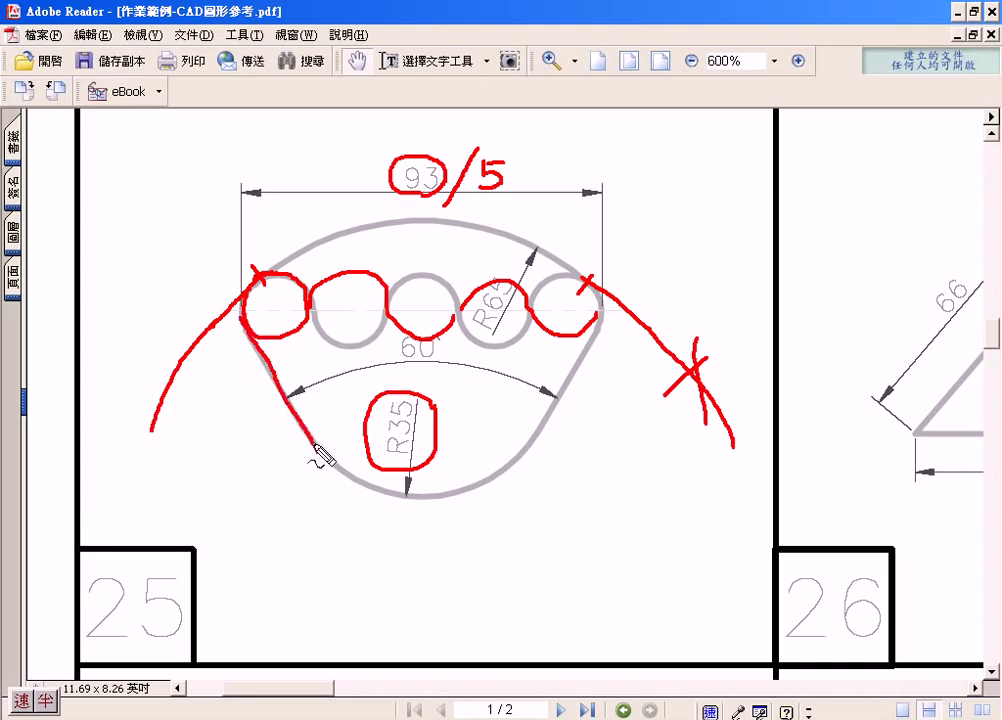
drag(597, 313, 542, 435)
Circle the 60° angle, extend both side lines below the fillet, and start writing 100
mouse_move(438, 330)
mouse_down()
mouse_move(418, 351)
mouse_move(455, 362)
mouse_up()
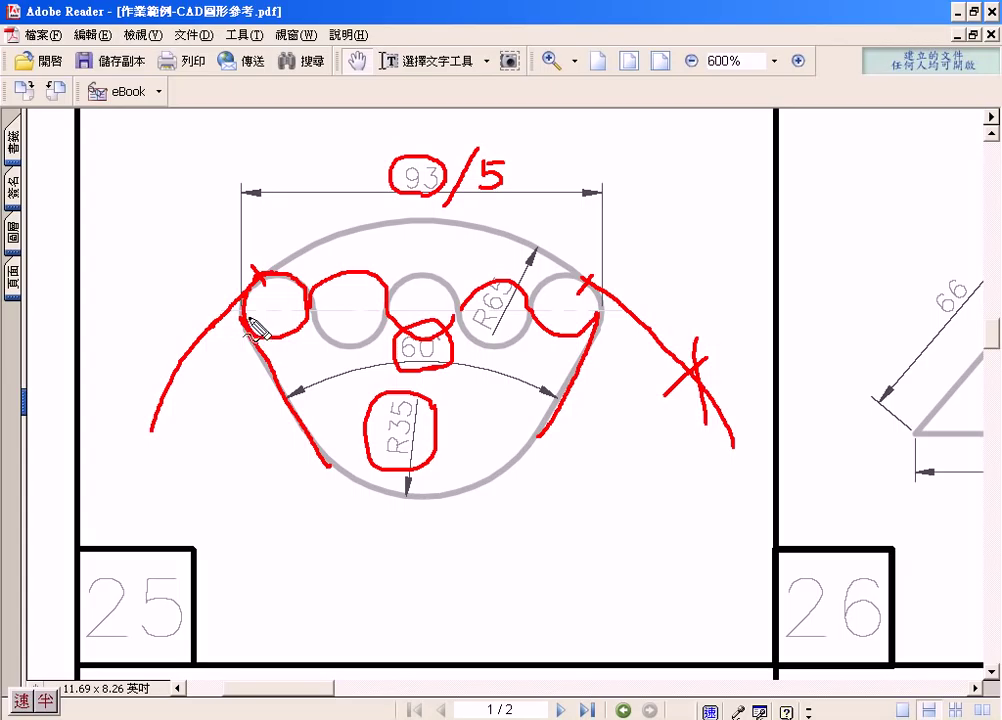
mouse_move(235, 315)
mouse_down()
mouse_move(249, 330)
mouse_move(236, 331)
mouse_up()
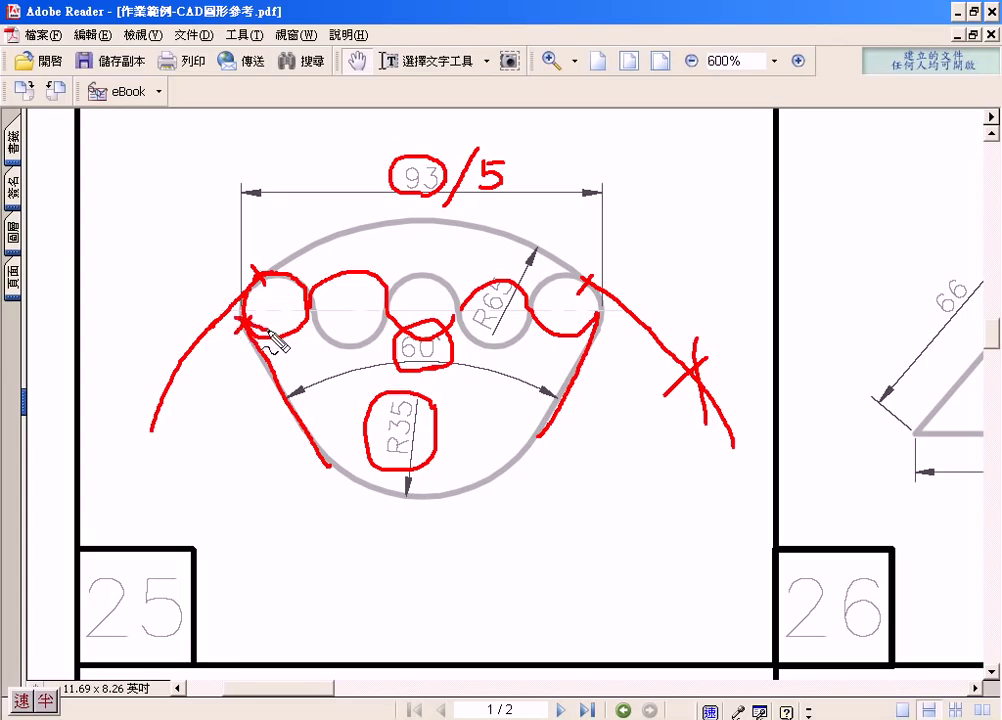
mouse_move(262, 332)
mouse_down()
mouse_move(345, 491)
mouse_move(391, 551)
mouse_up()
drag(556, 428, 486, 551)
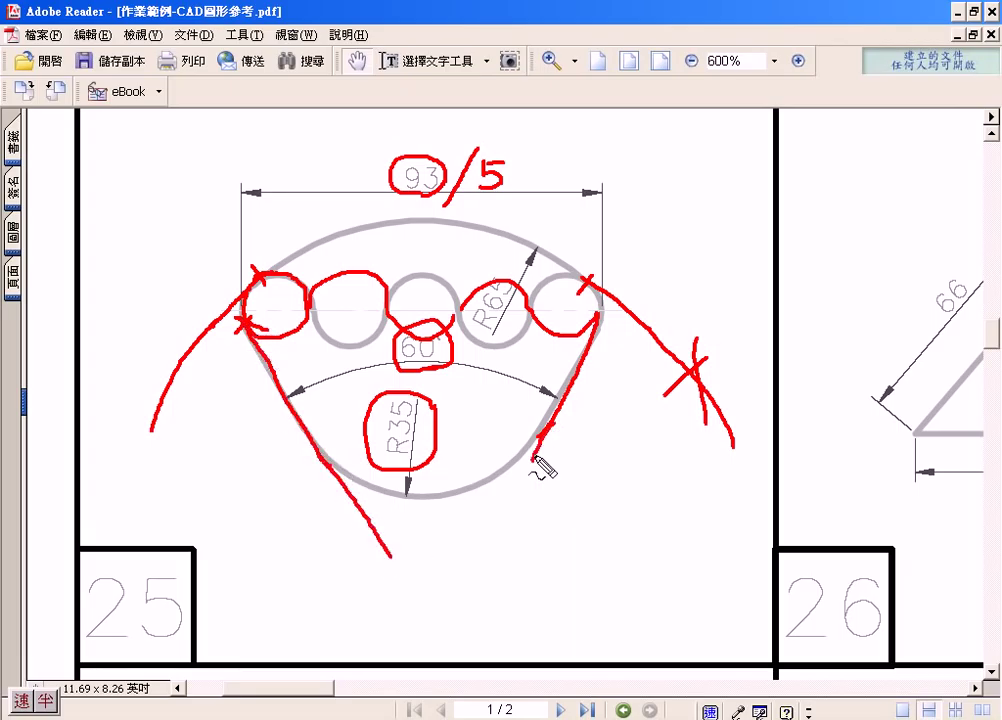
mouse_move(351, 572)
mouse_down()
mouse_move(351, 607)
mouse_move(376, 585)
mouse_move(397, 585)
mouse_up()
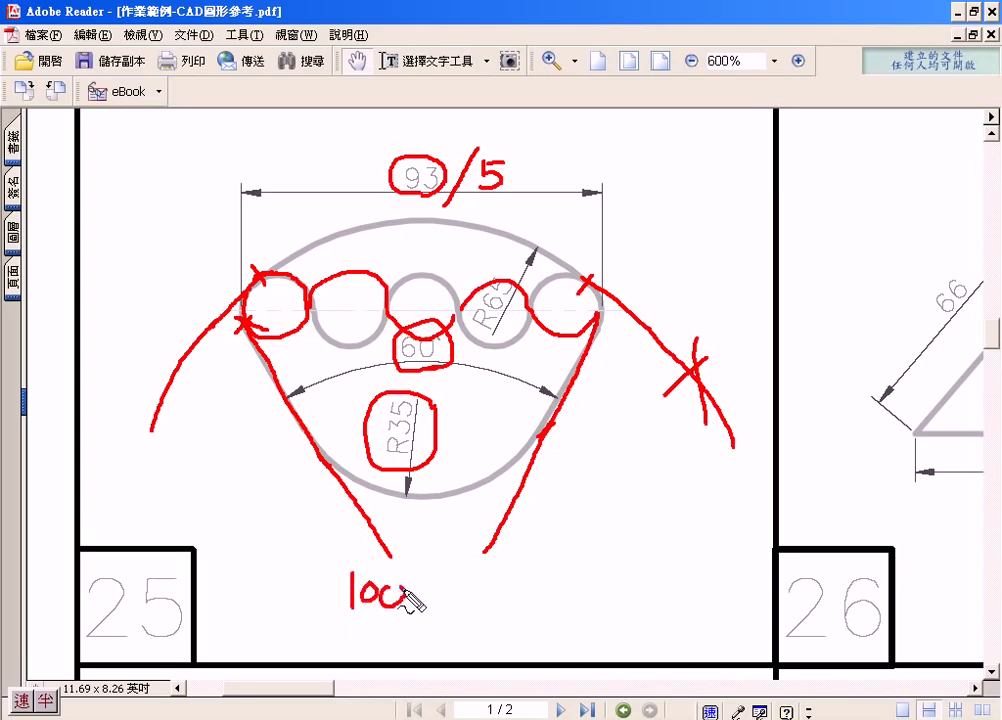
drag(322, 592, 450, 612)
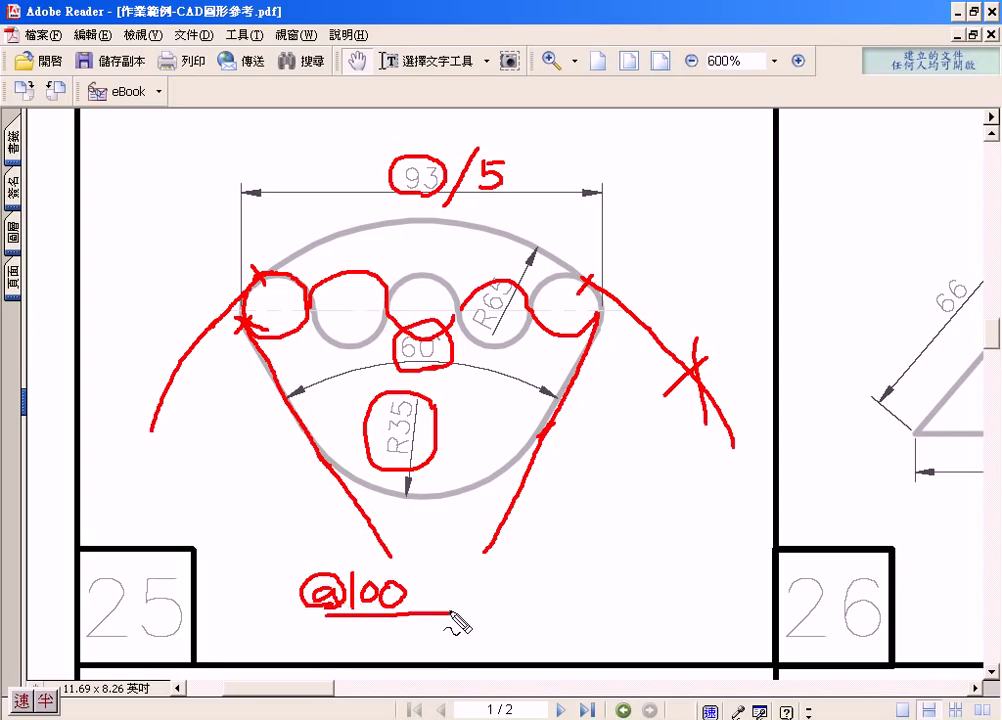
drag(448, 566, 450, 608)
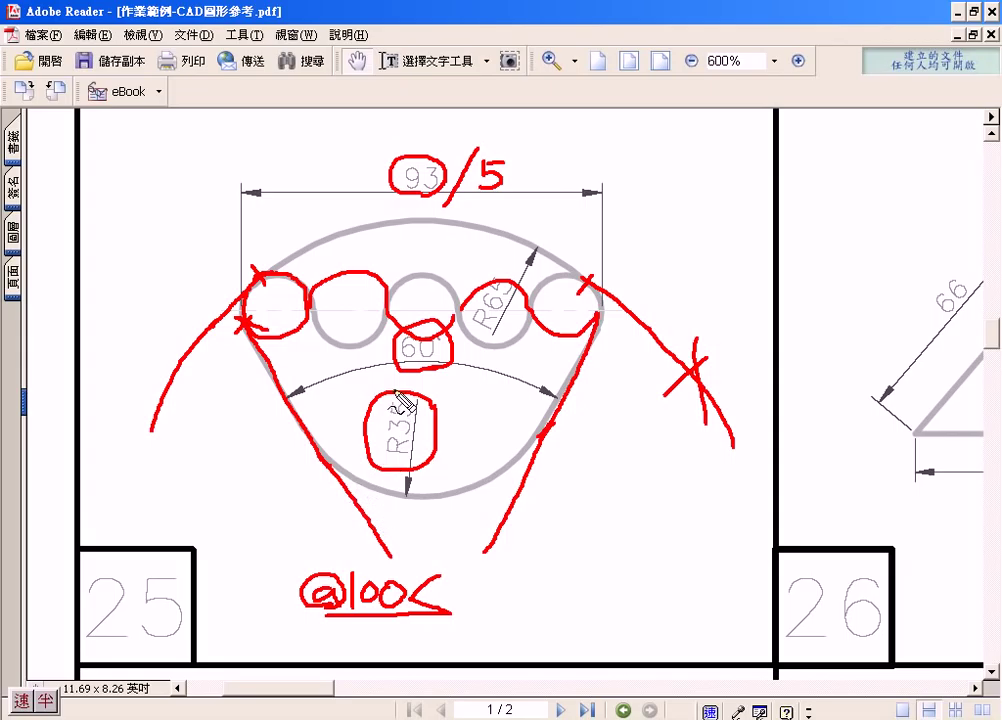
mouse_move(457, 598)
mouse_down()
mouse_move(497, 604)
mouse_move(526, 586)
mouse_up()
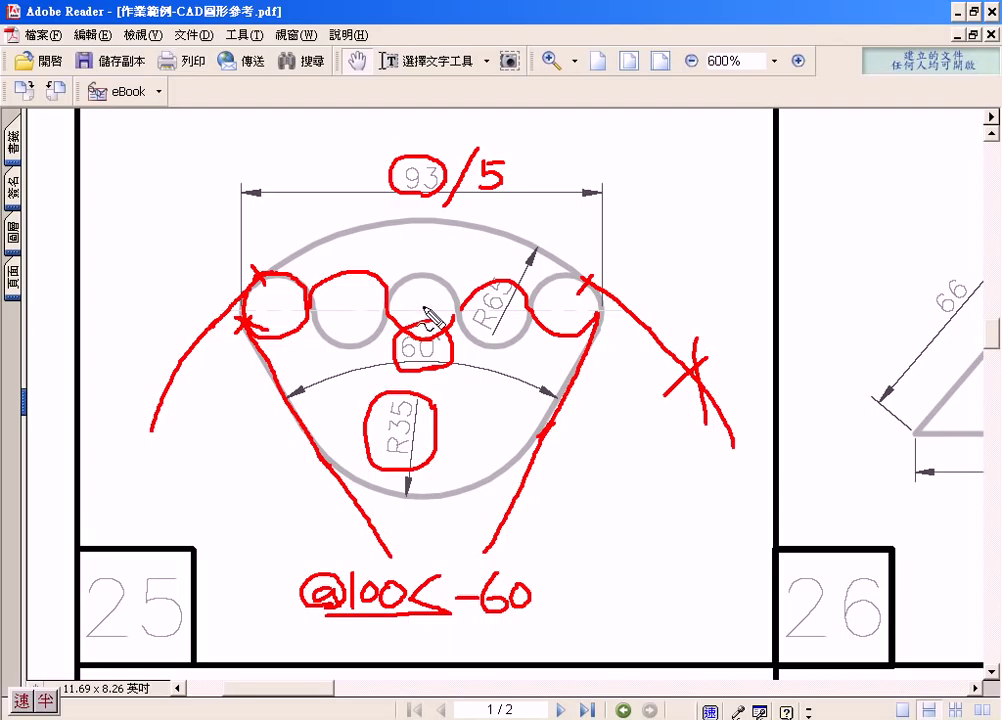
Draw an arrow from 60 to R35 and trace the R35 fillet along the bottom
drag(426, 320, 427, 405)
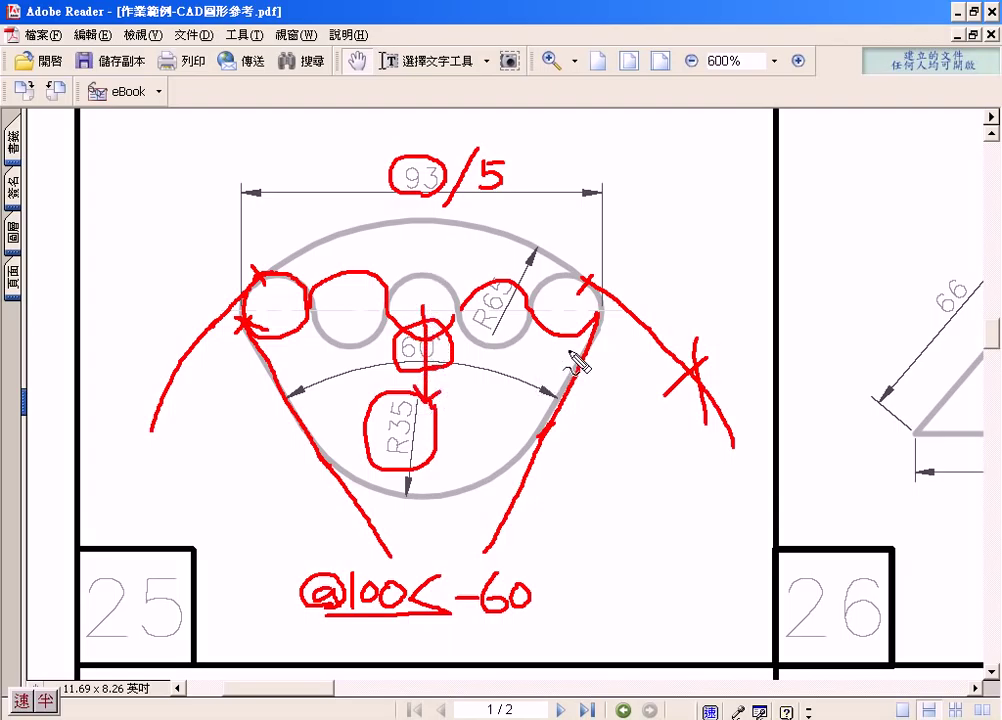
drag(524, 461, 540, 443)
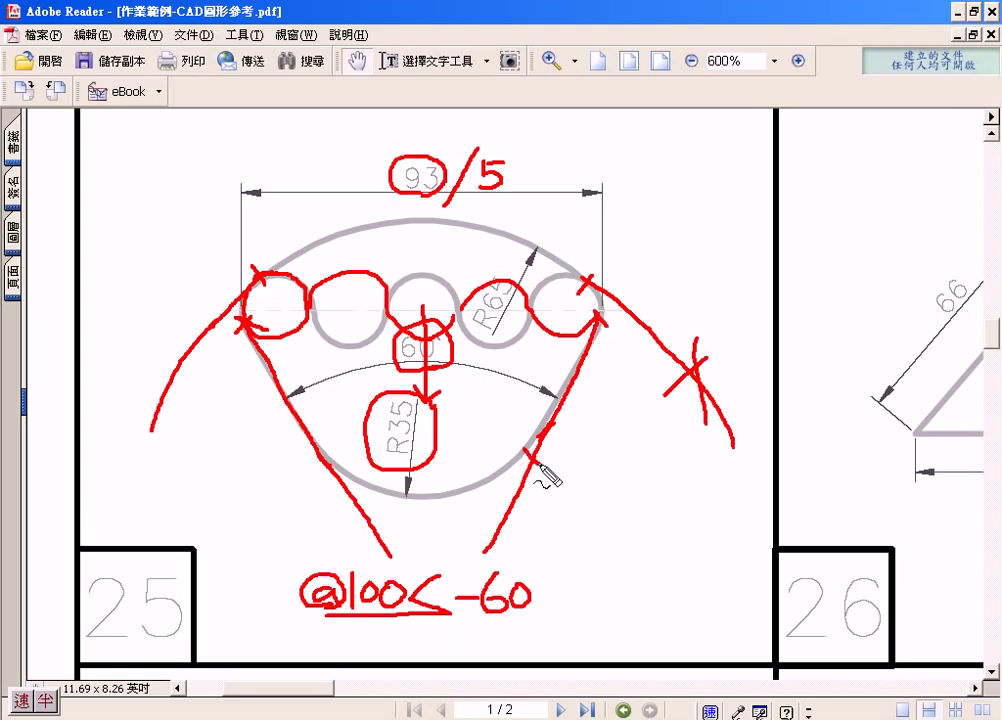
mouse_move(318, 450)
mouse_down()
mouse_move(350, 474)
mouse_move(445, 490)
mouse_move(538, 448)
mouse_move(470, 503)
mouse_move(358, 481)
mouse_move(369, 497)
mouse_move(541, 465)
mouse_up()
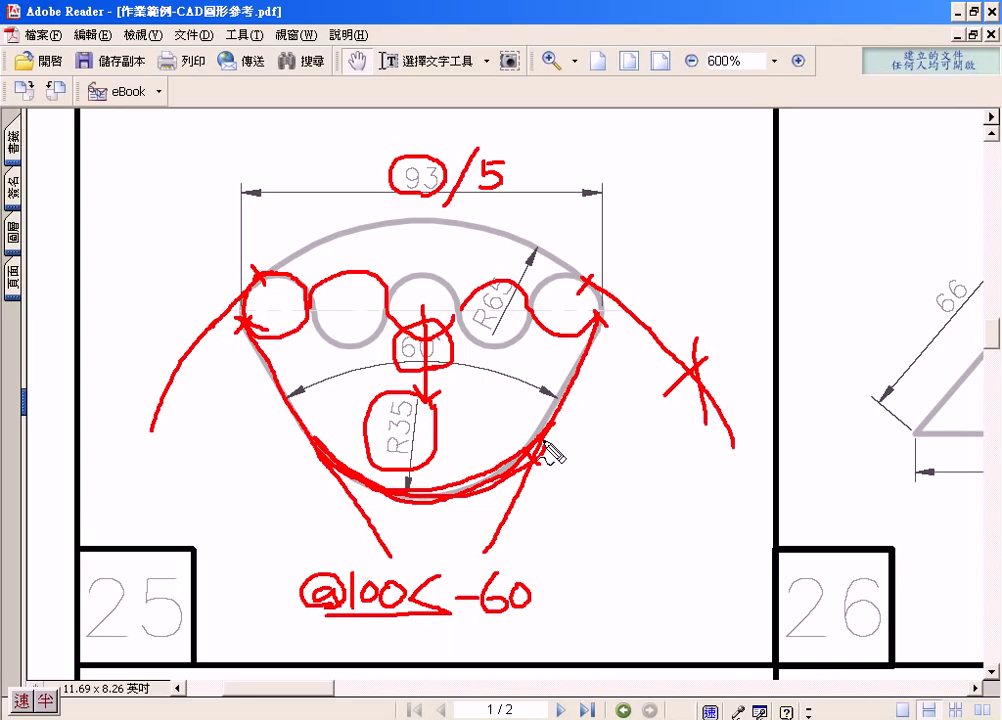
Cross out the unneeded lower parts of the notch circles with red X marks
mouse_move(550, 319)
mouse_down()
mouse_move(566, 341)
mouse_move(553, 345)
mouse_up()
drag(488, 270, 516, 297)
drag(509, 270, 493, 299)
mouse_move(403, 315)
mouse_down()
mouse_move(433, 338)
mouse_move(405, 338)
mouse_up()
mouse_move(347, 268)
mouse_down()
mouse_move(360, 270)
mouse_move(370, 305)
mouse_up()
drag(348, 266, 336, 300)
drag(262, 322, 328, 368)
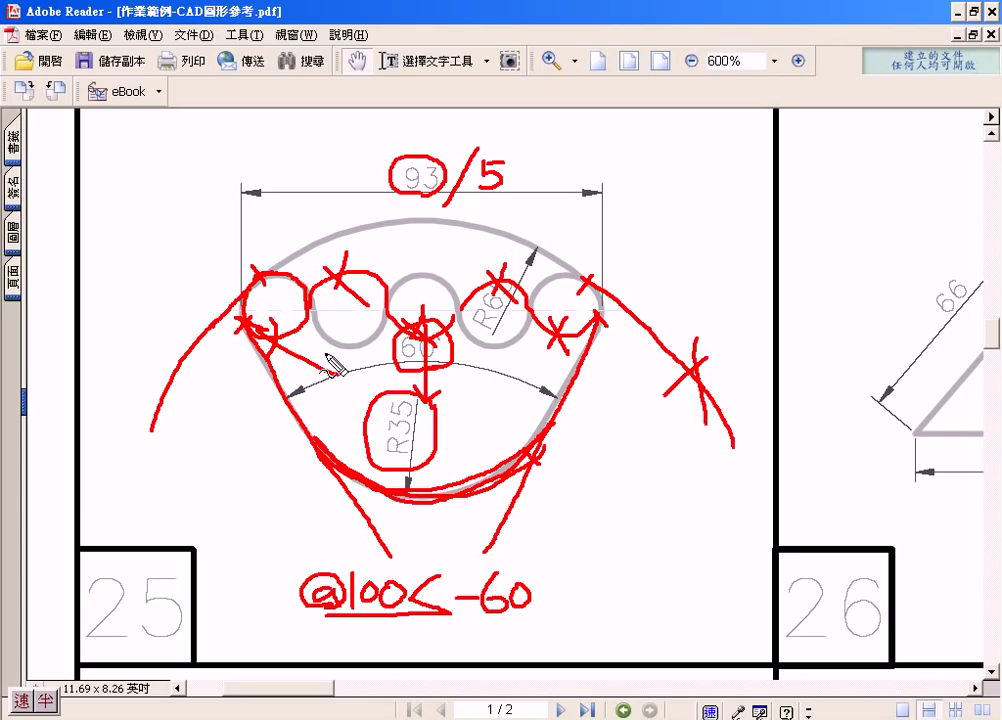
Clear the red ink and switch to the AutoCAD drawing, panning to free up space
key(Escape)
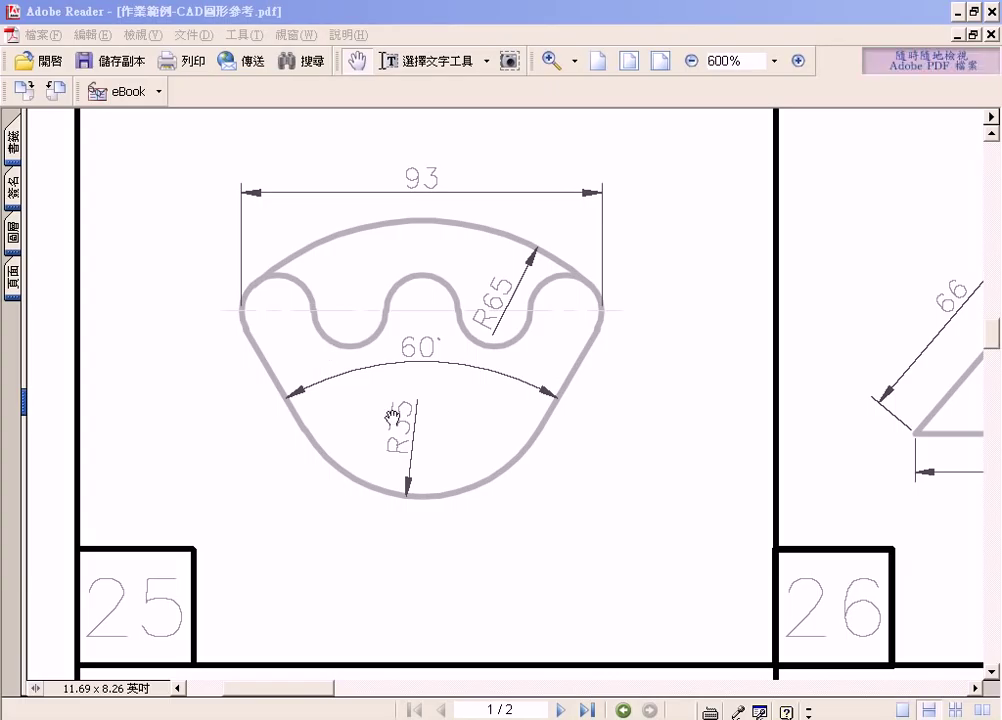
key(super)
click(455, 714)
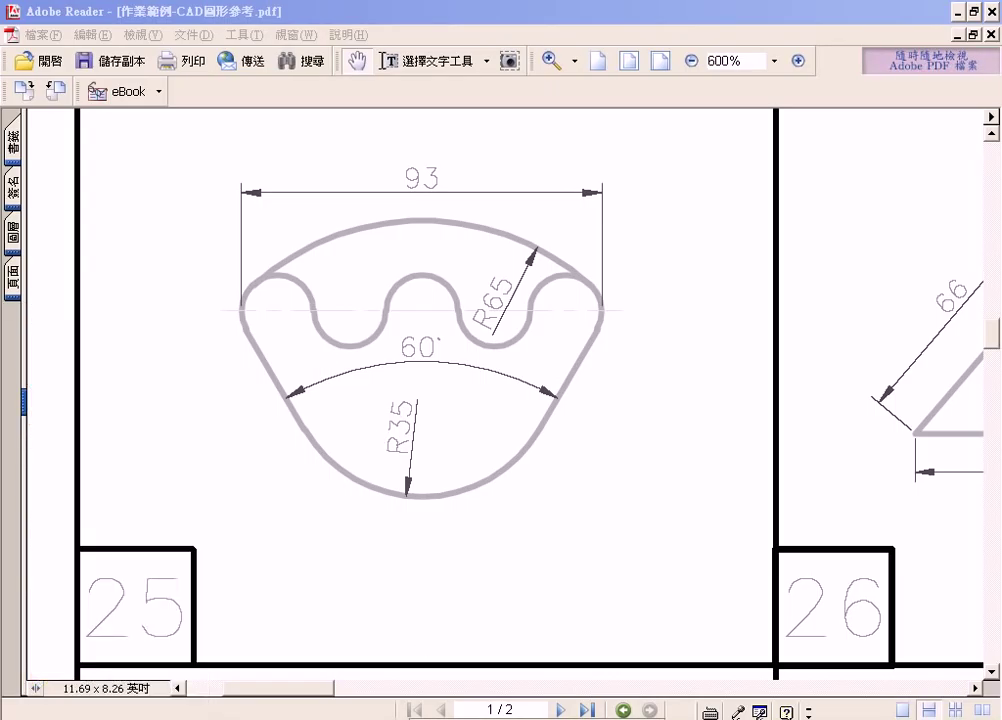
scroll(398, 238, up, 5)
mouse_move(398, 230)
middle_down()
mouse_move(573, 293)
mouse_move(437, 177)
middle_up()
scroll(556, 294, down, 2)
scroll(542, 294, down, 2)
middle_drag(121, 269, 56, 288)
Place a circle centre and give it a diameter of 93/5 (18.6)
click(12, 250)
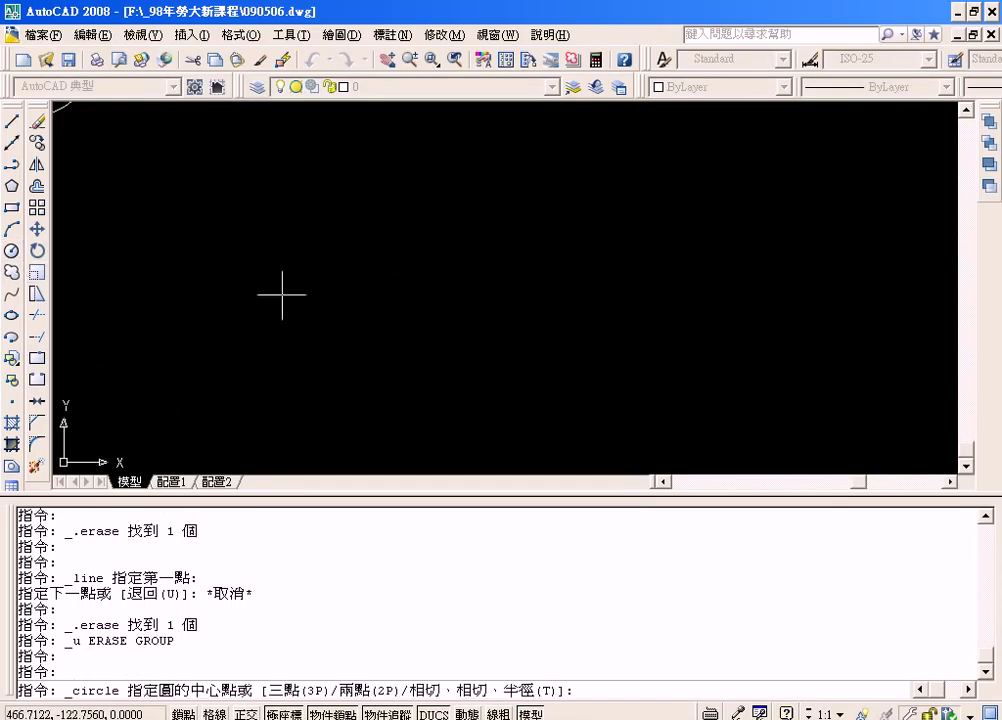
click(256, 245)
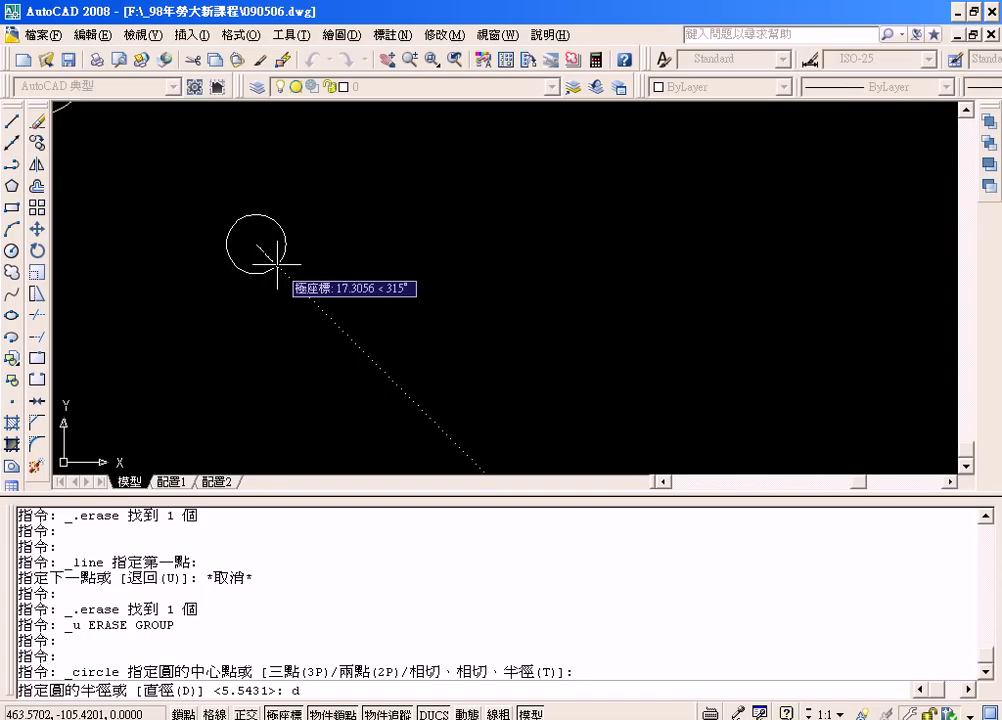
key(Return)
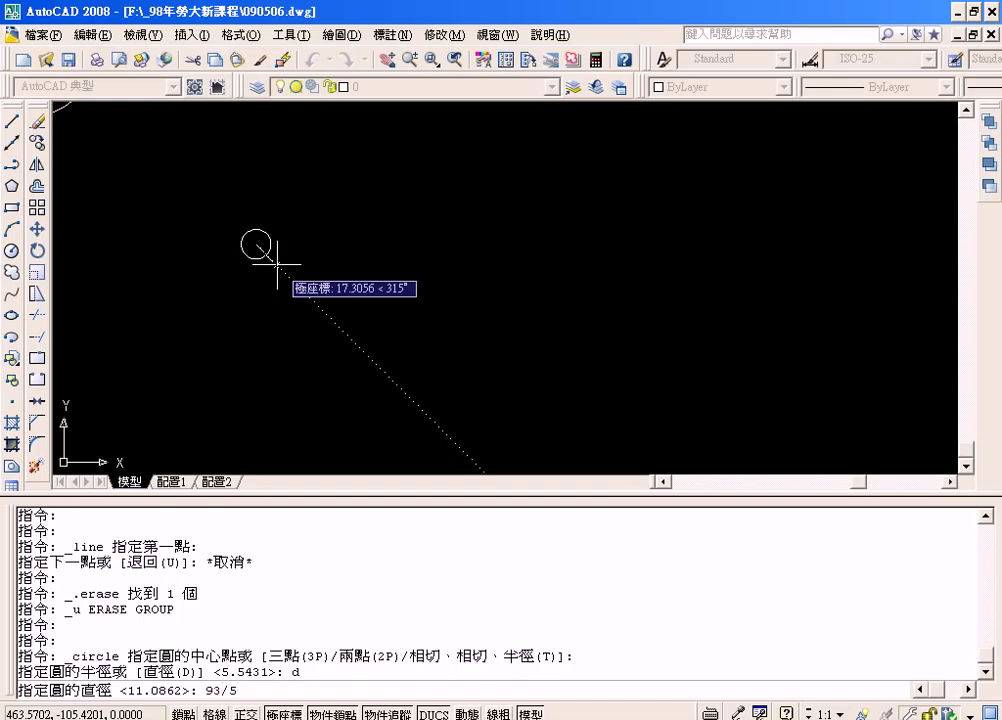
key(Return)
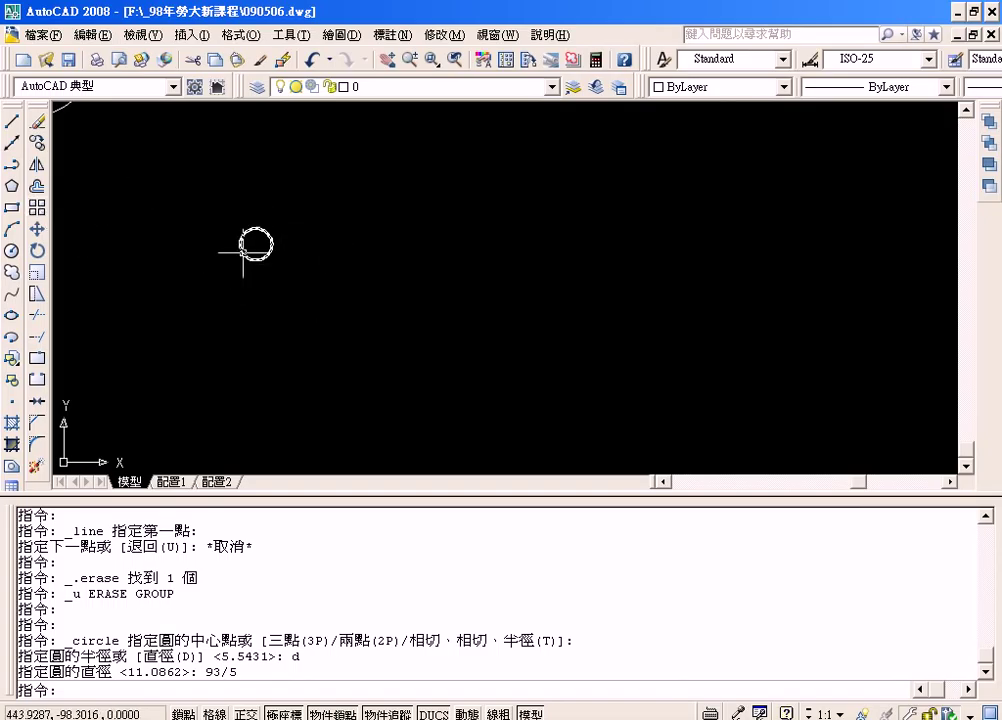
Set up a rectangular array and select the small circle as its object
click(38, 208)
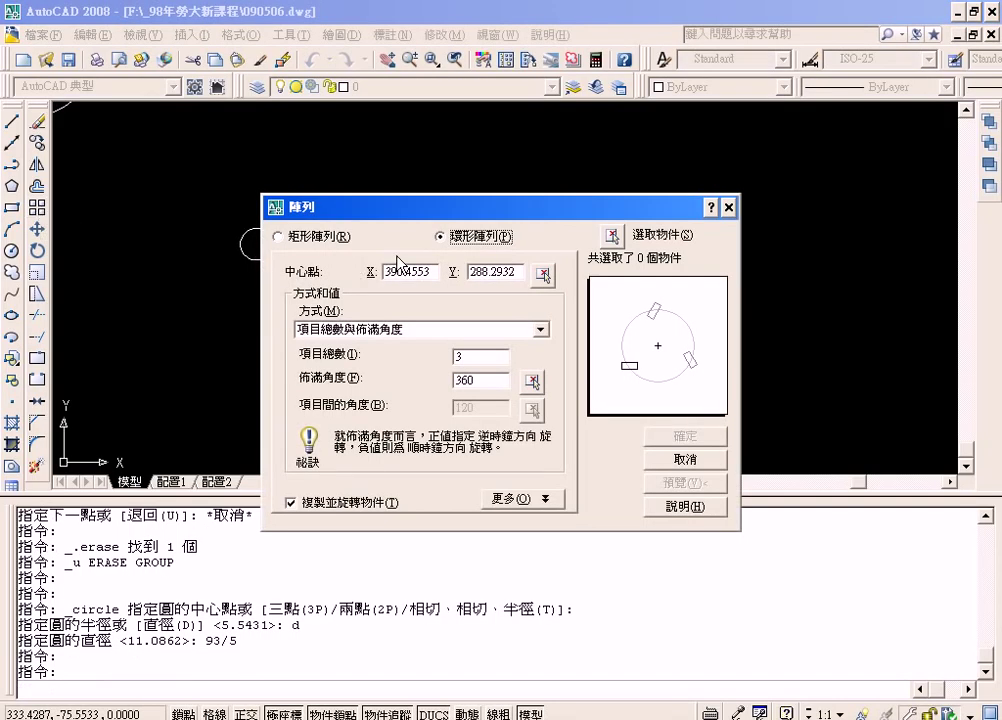
click(277, 237)
drag(369, 214, 287, 340)
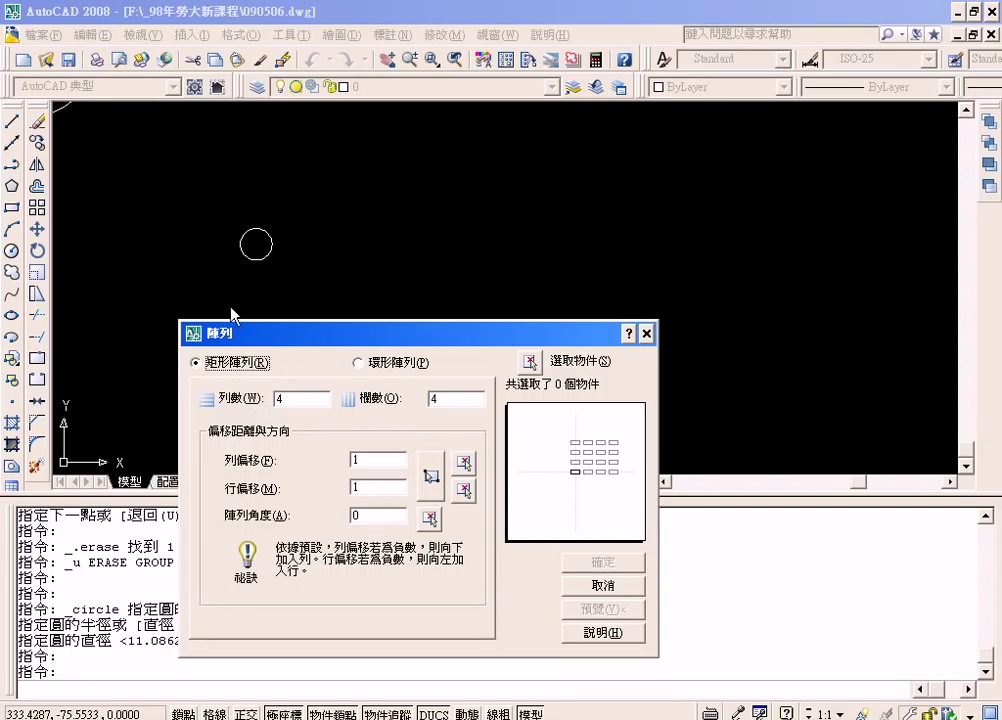
click(531, 362)
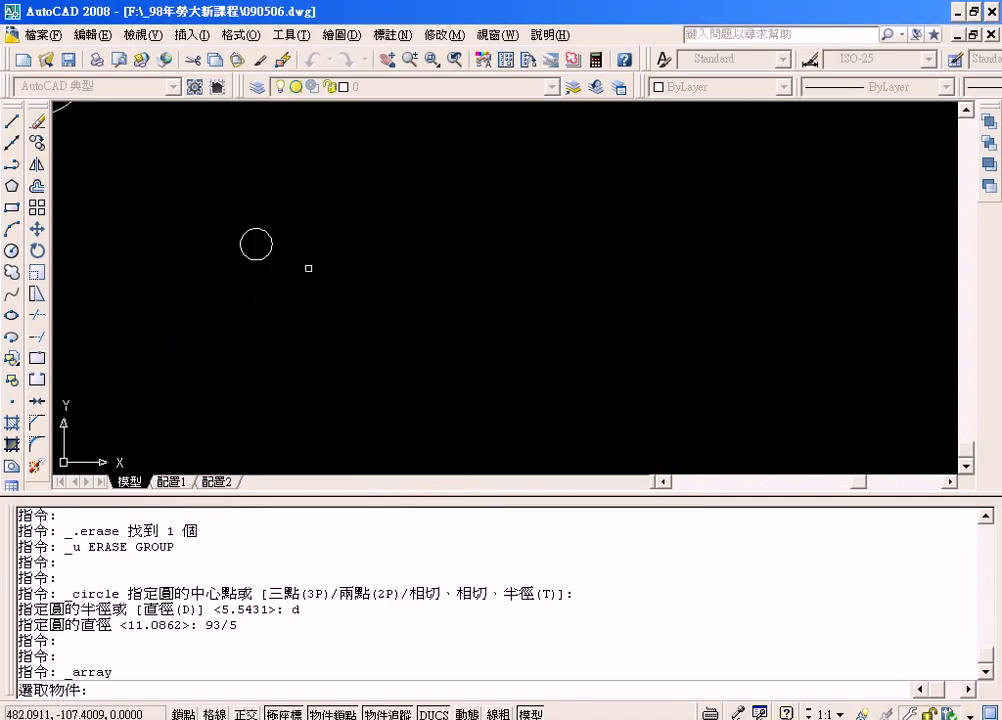
click(270, 247)
key(Return)
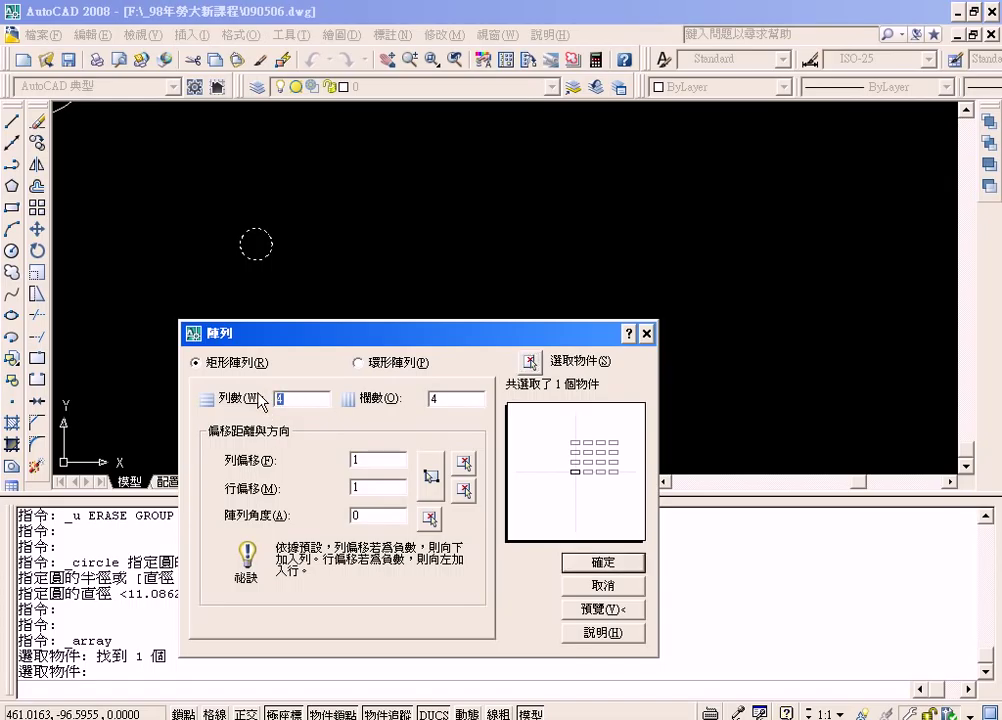
Array it as 1 row by 5 columns, with column offset picked across the circle (18.6)
text(1)
key(Tab)
text(5)
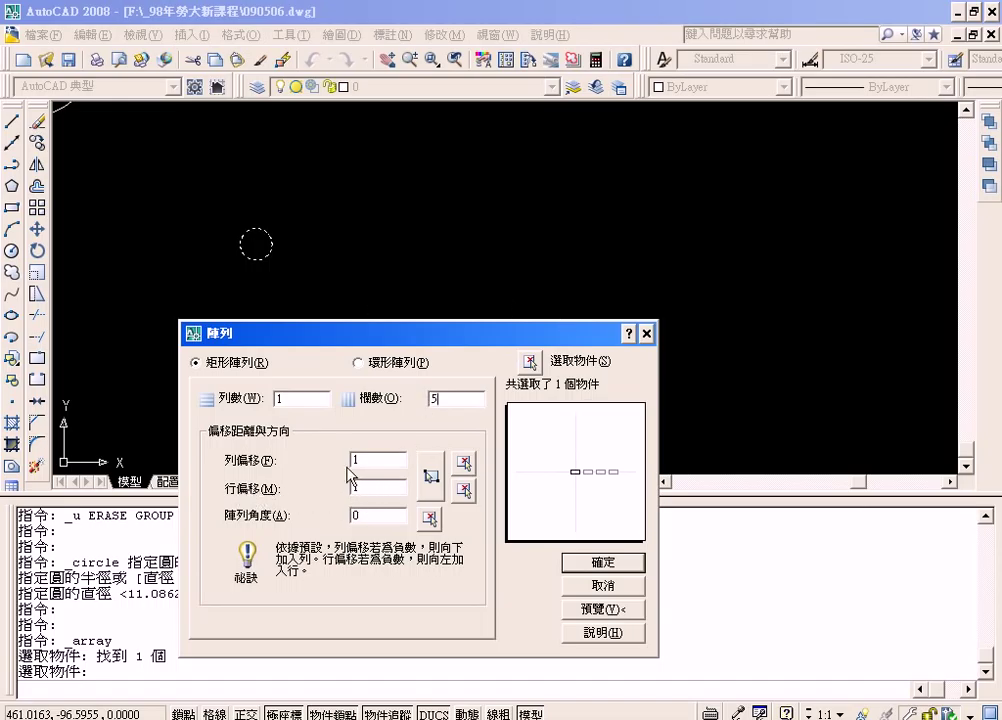
double_click(362, 487)
click(465, 490)
click(236, 243)
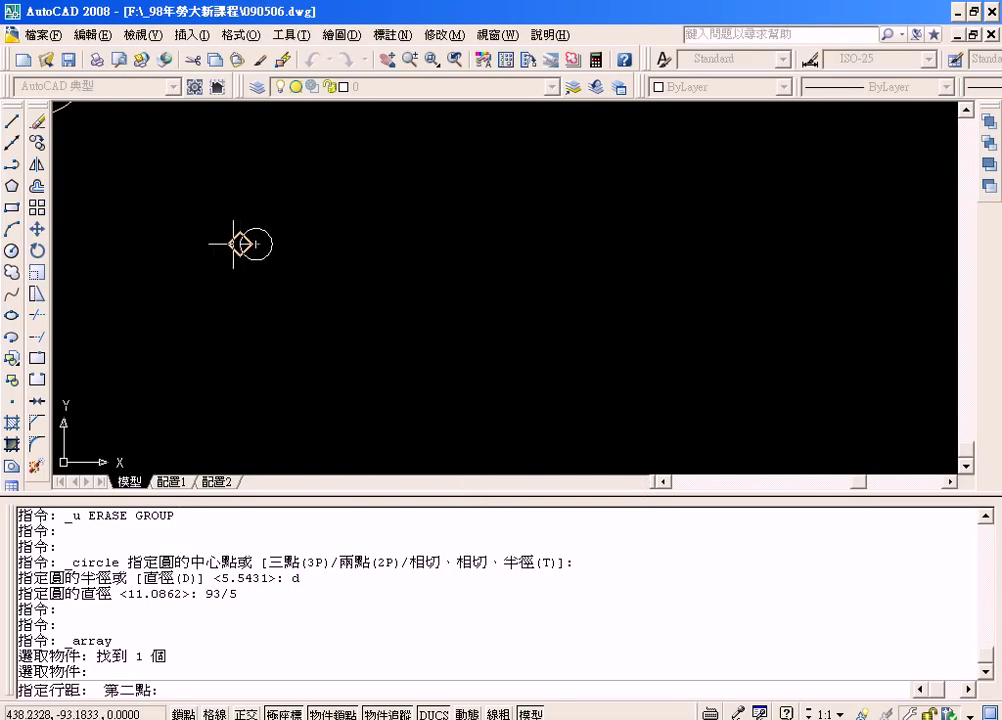
click(272, 243)
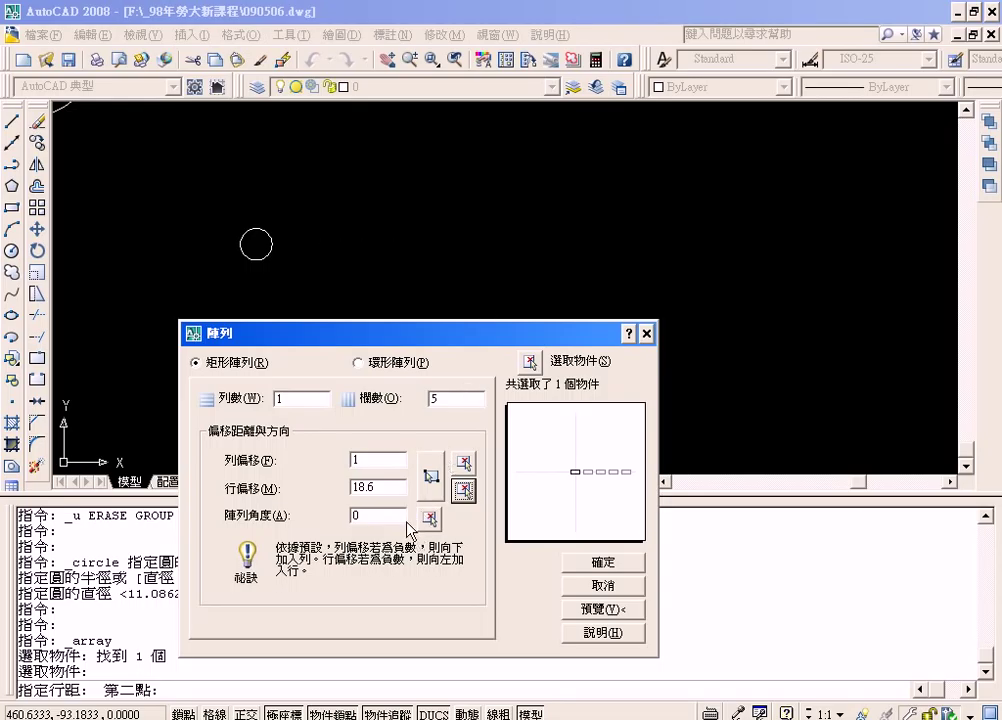
click(438, 401)
click(599, 565)
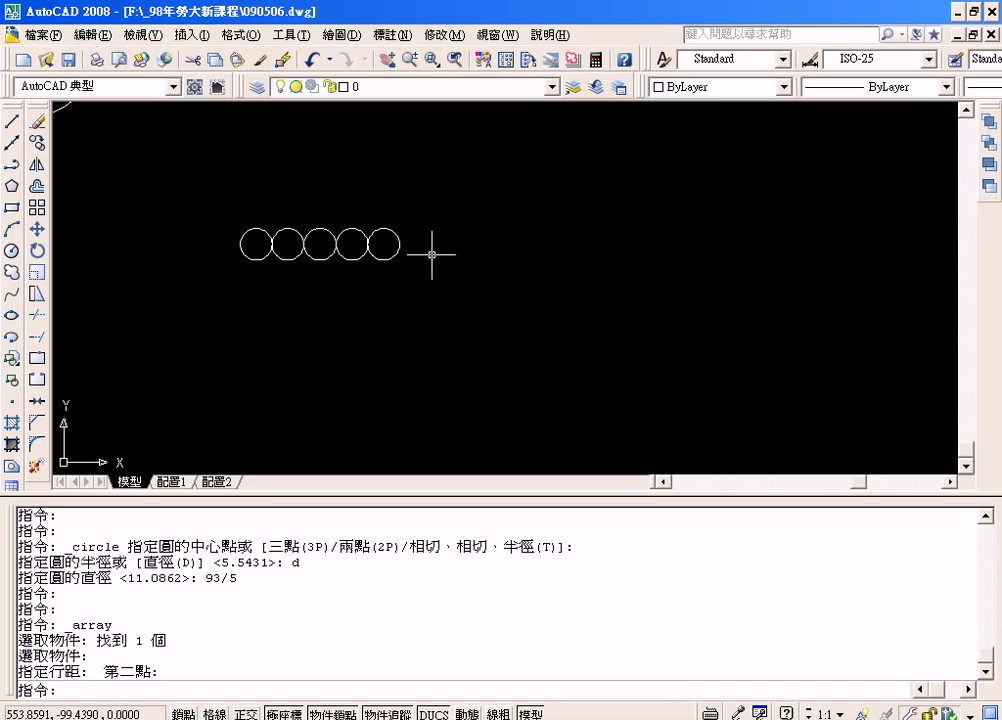
click(343, 34)
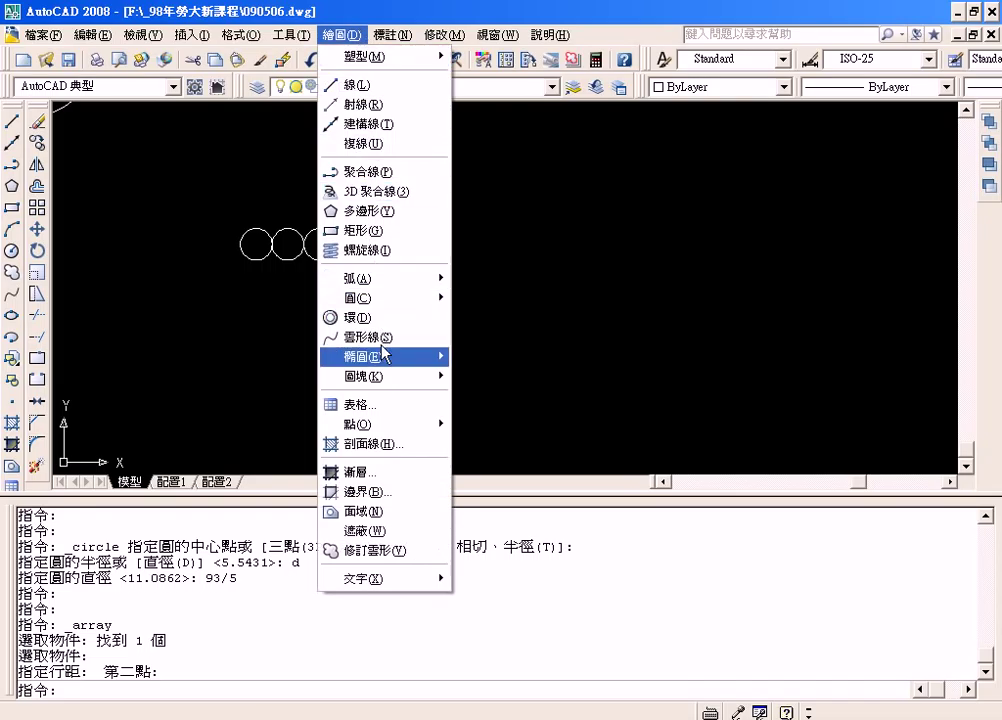
mouse_move(358, 298)
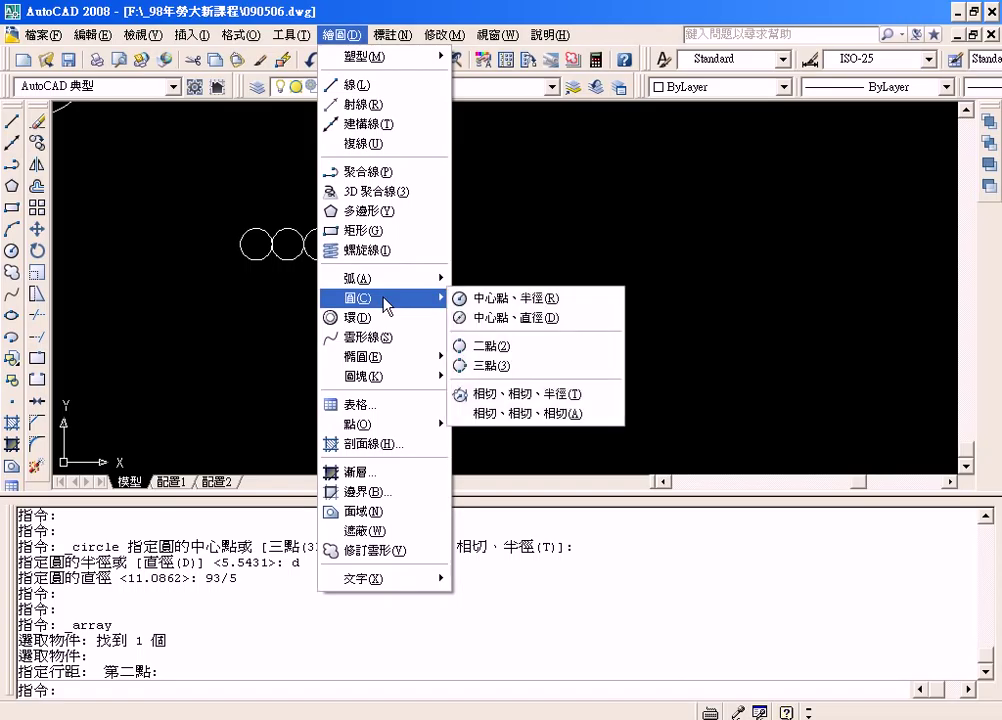
click(551, 400)
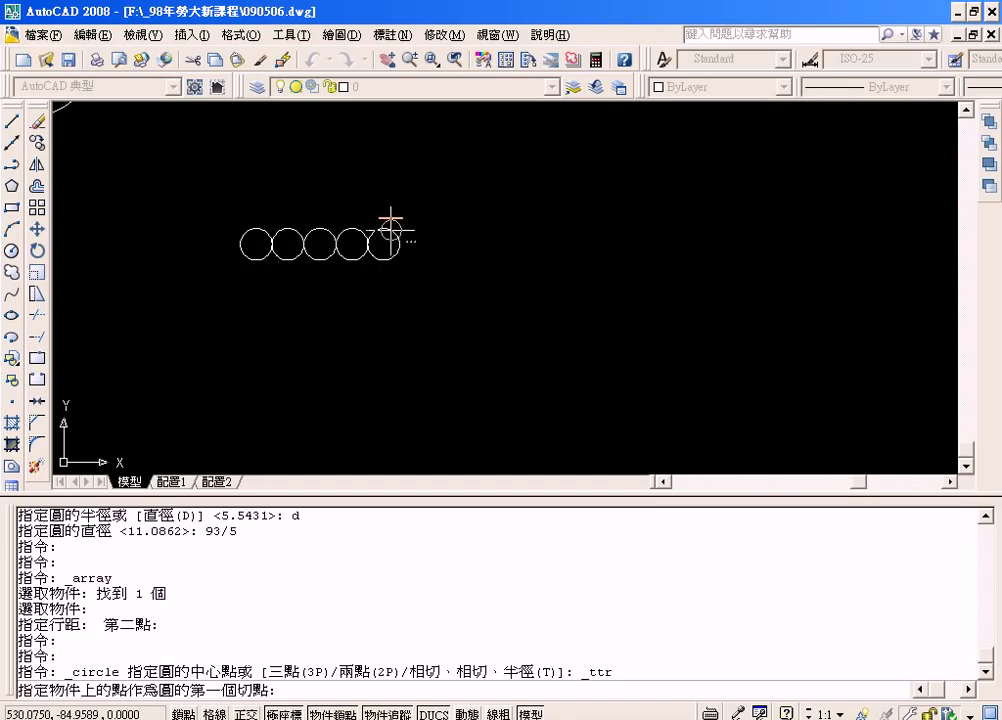
click(390, 225)
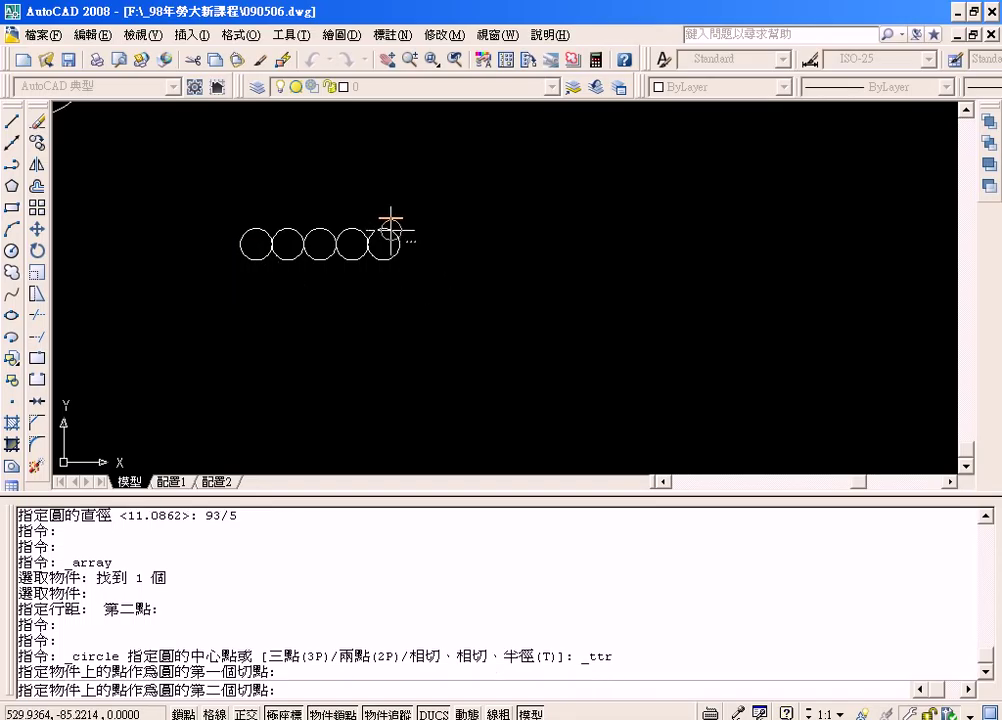
click(255, 232)
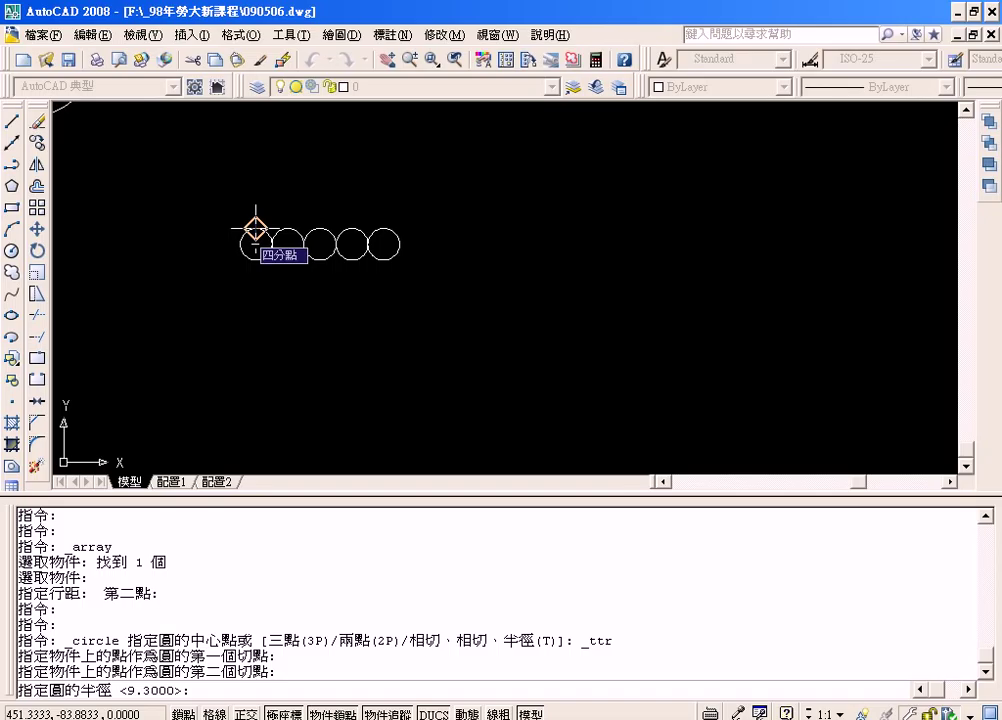
text(35)
key(Return)
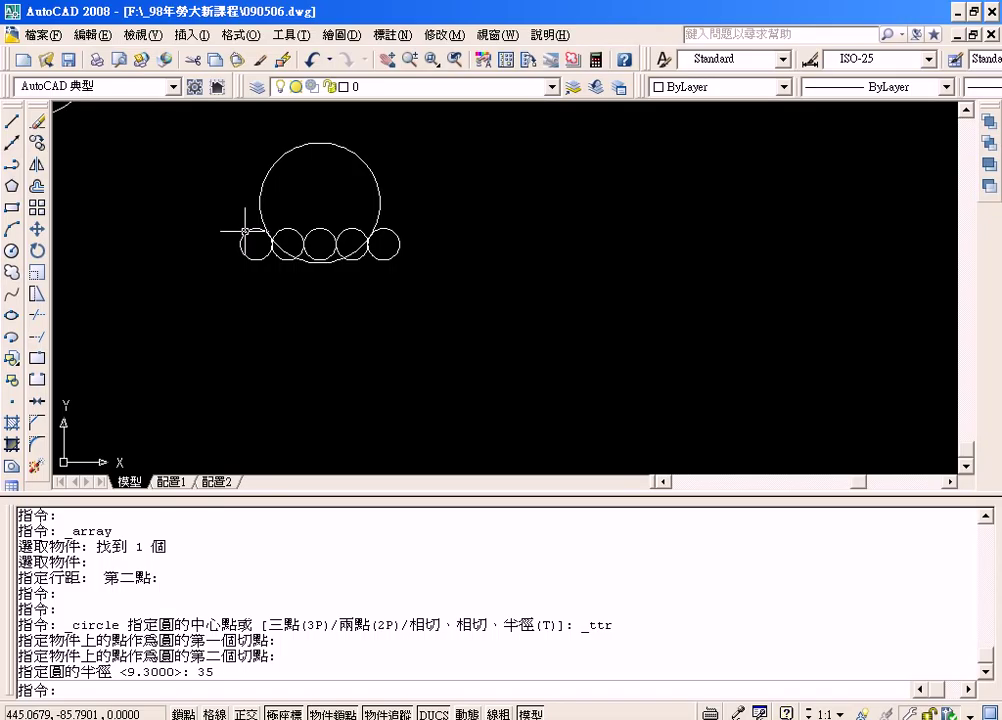
key(ctrl+z)
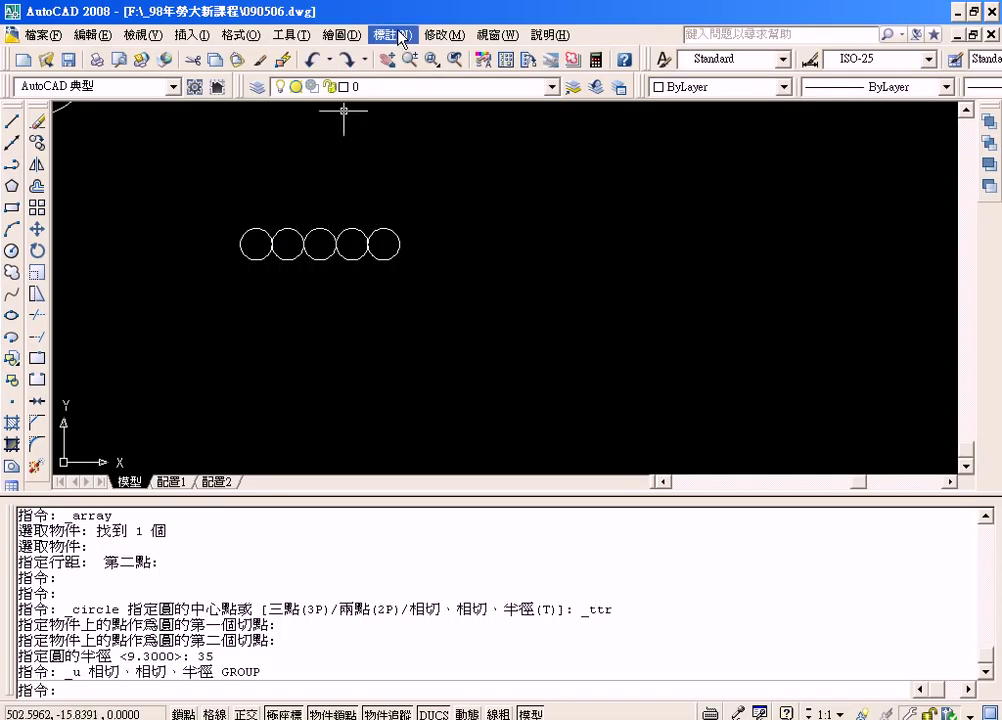
Draw a radius-65 circle tangent to the rightmost and leftmost small circles
click(339, 35)
mouse_move(357, 298)
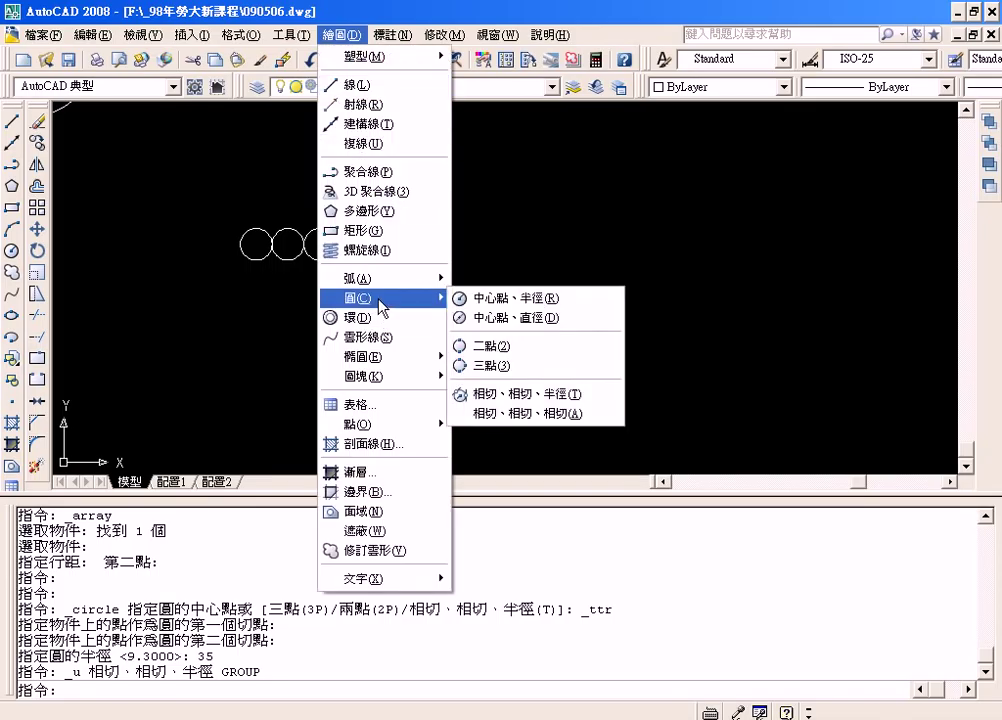
click(548, 396)
click(397, 225)
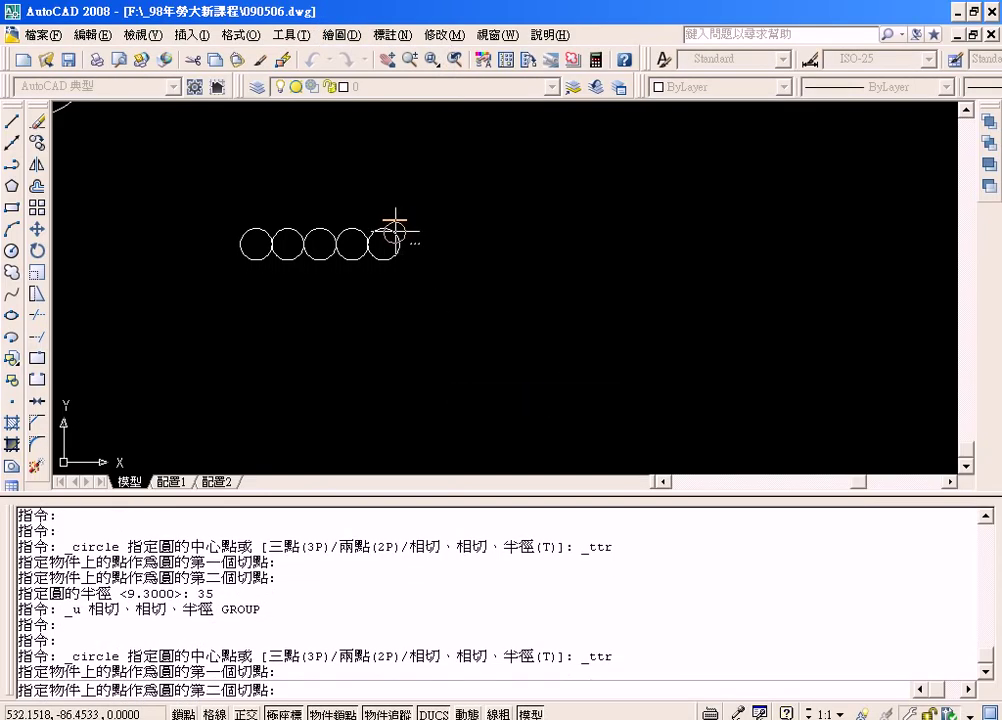
click(247, 229)
text(65)
key(Return)
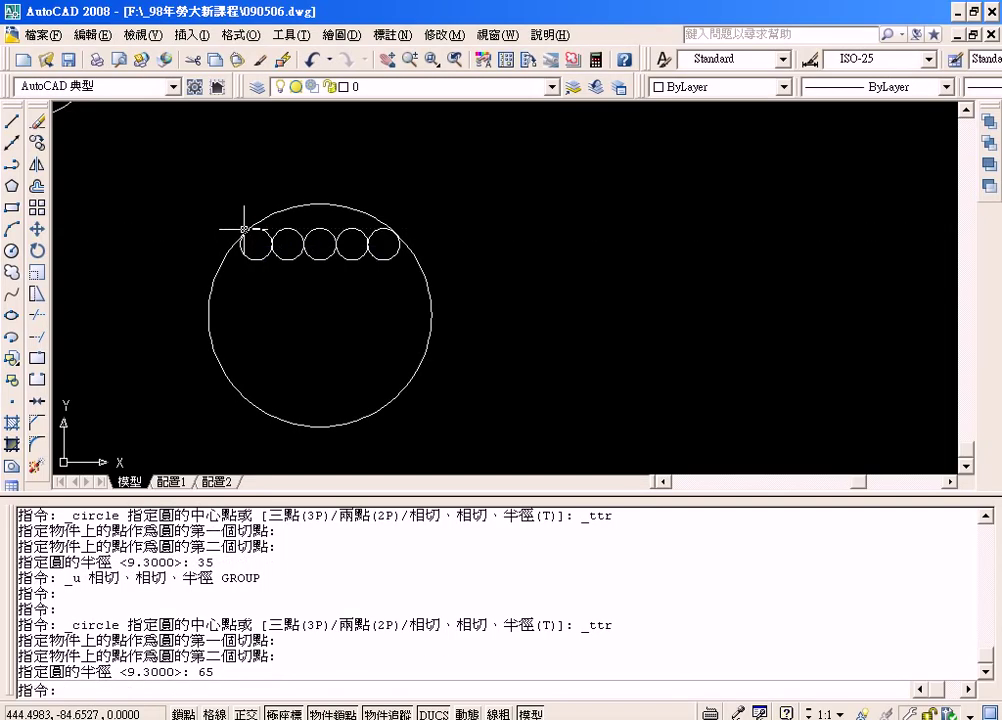
Trim away the part of the R65 circle below the row of small circles
click(37, 315)
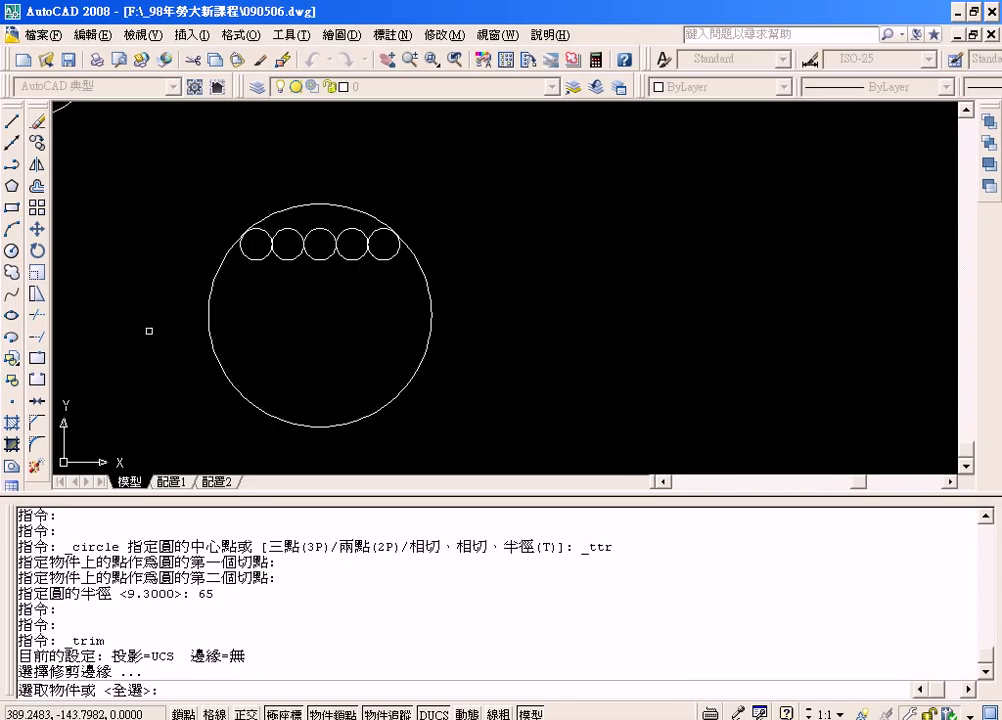
key(Return)
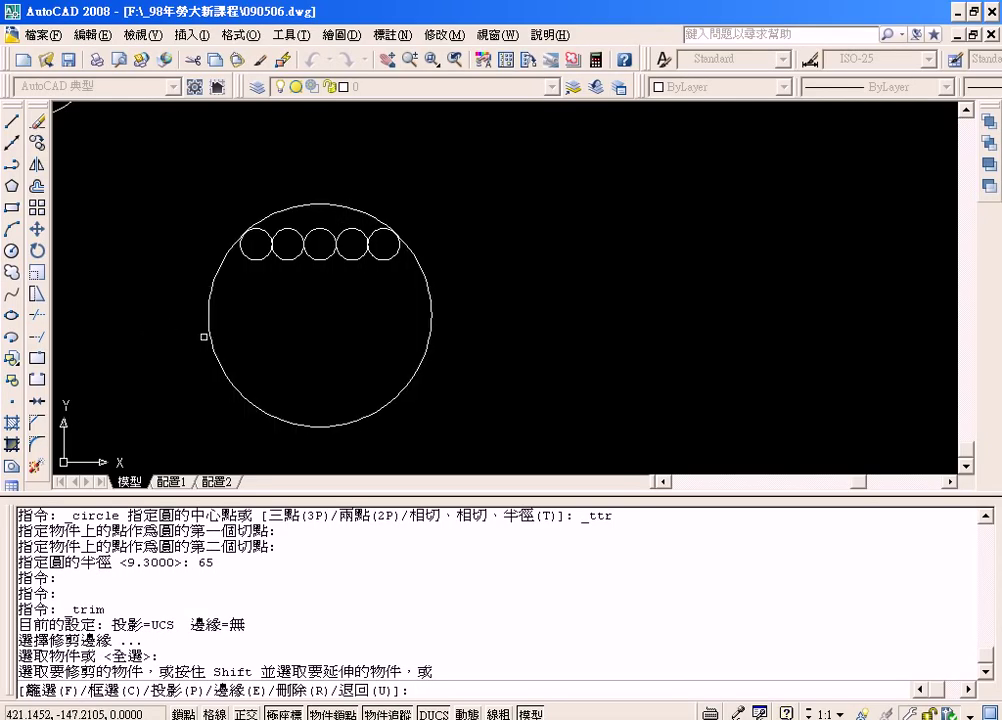
click(210, 336)
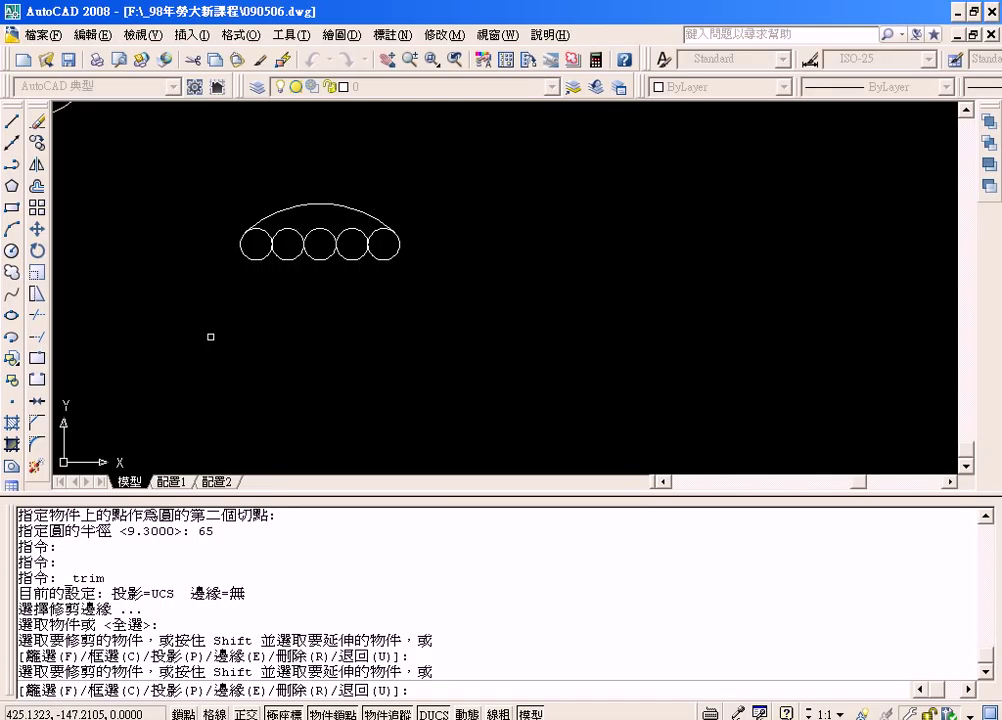
key(Escape)
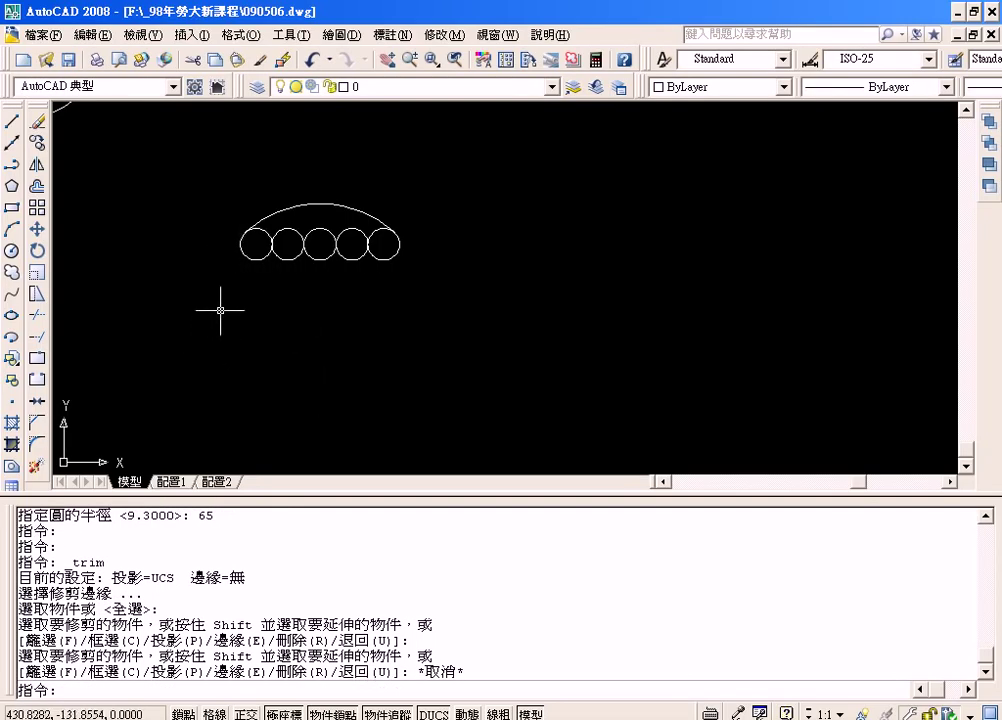
click(13, 124)
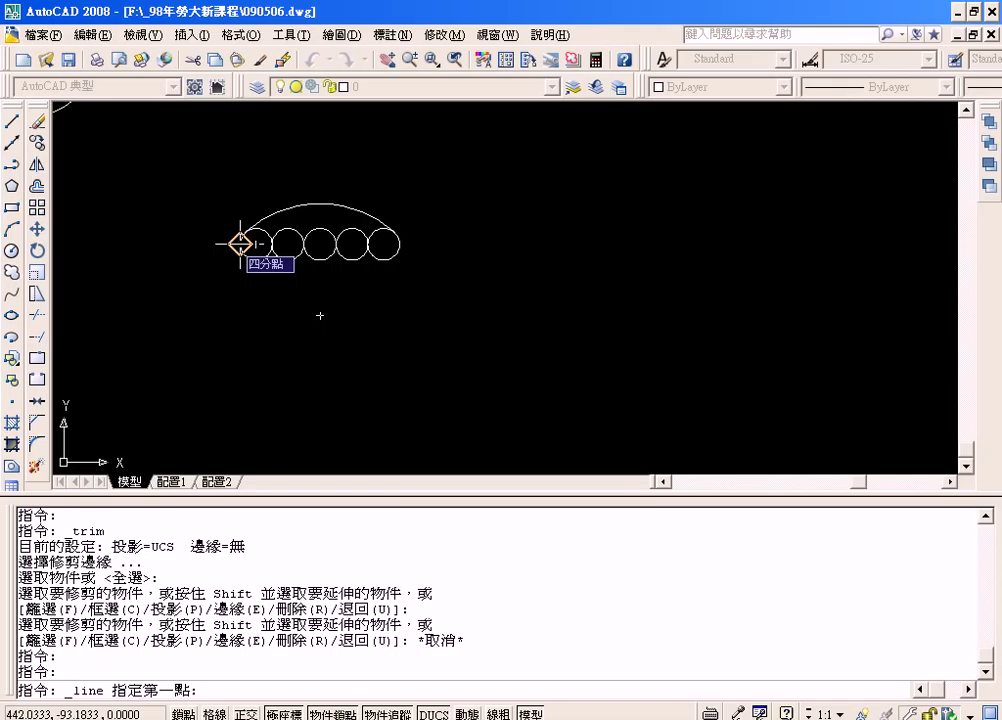
shift+right_click(240, 243)
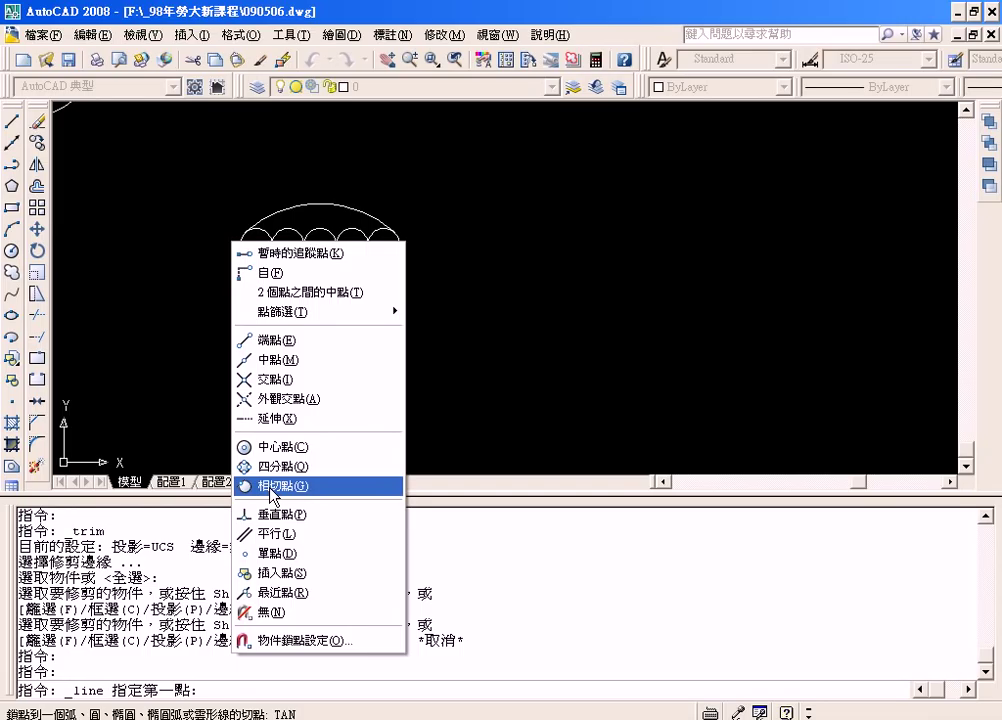
click(313, 486)
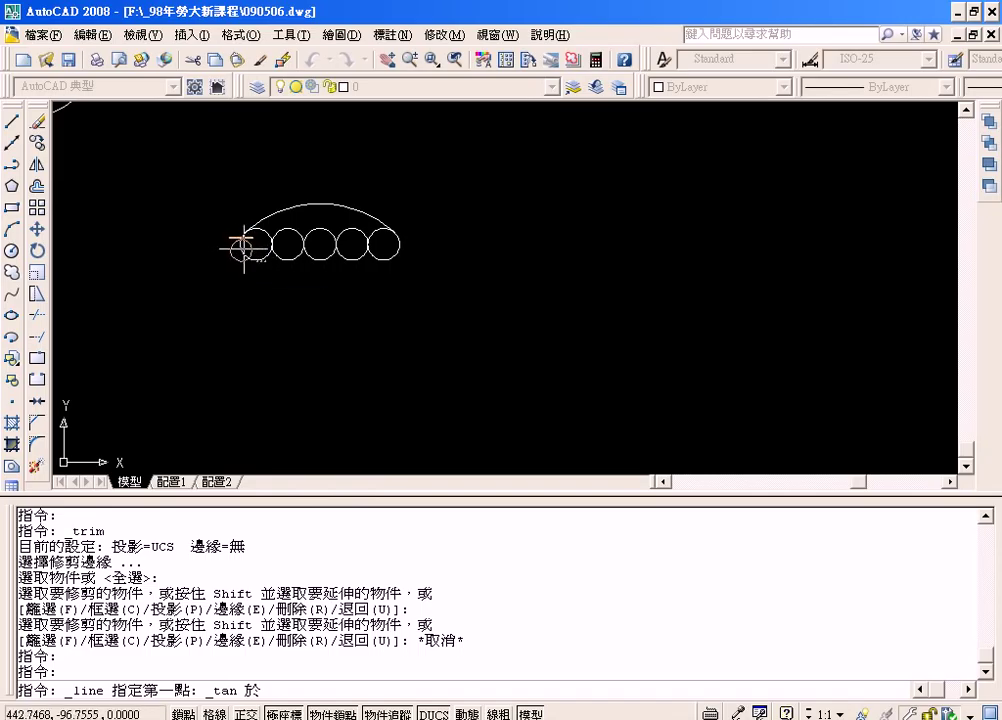
click(241, 245)
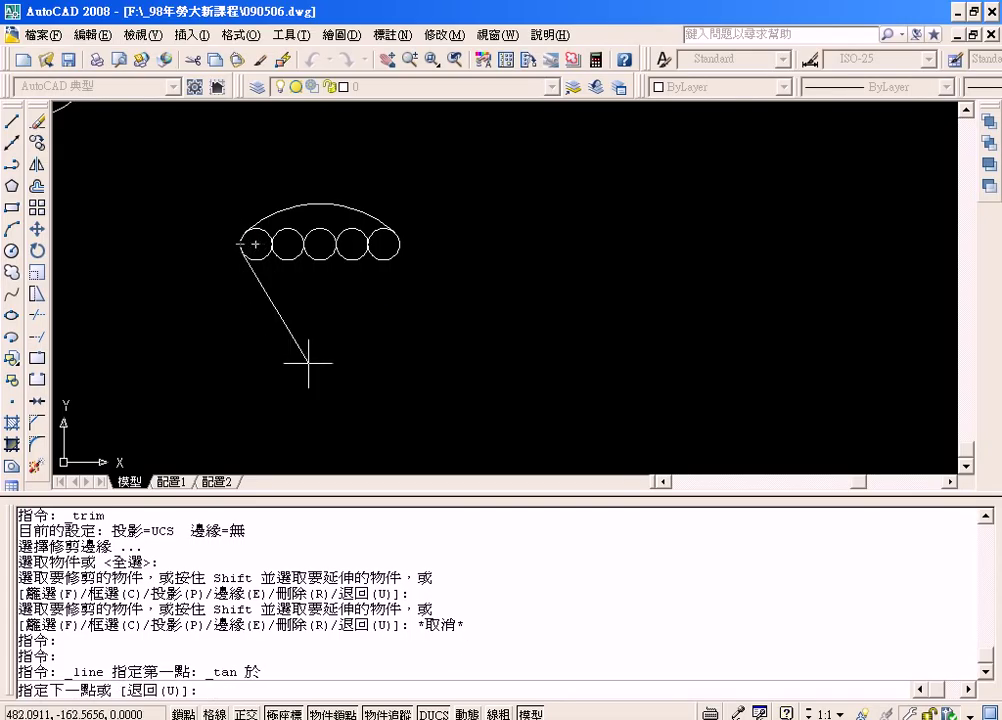
text(@100<-60)
key(Return)
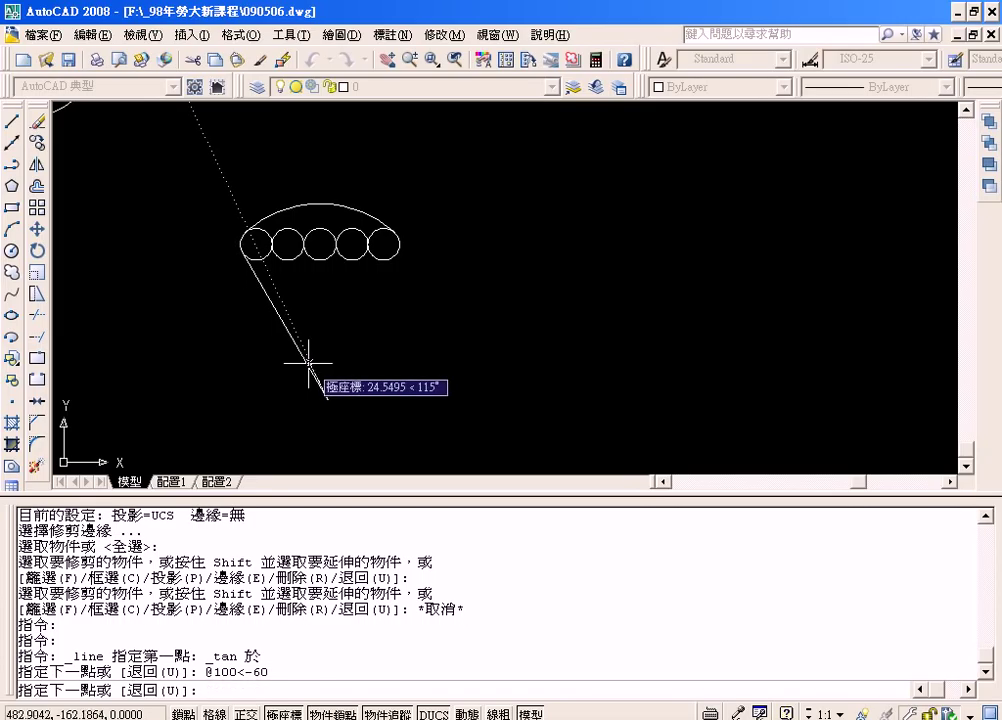
key(Escape)
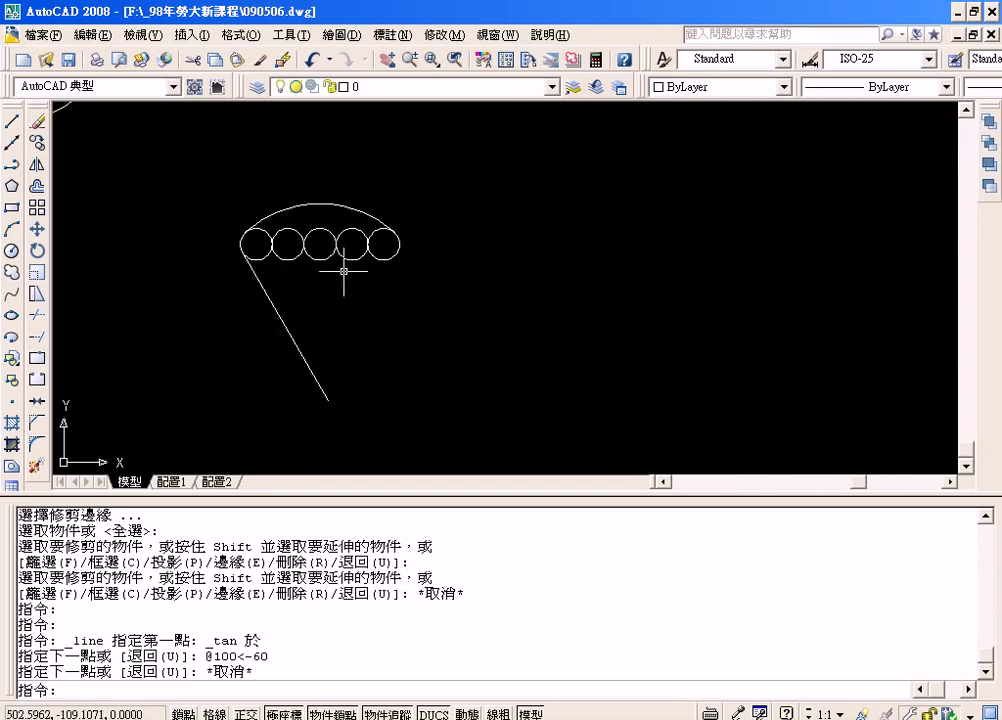
Mirror the slanted line about a vertical axis through the middle circle's centre, keeping the original
click(38, 167)
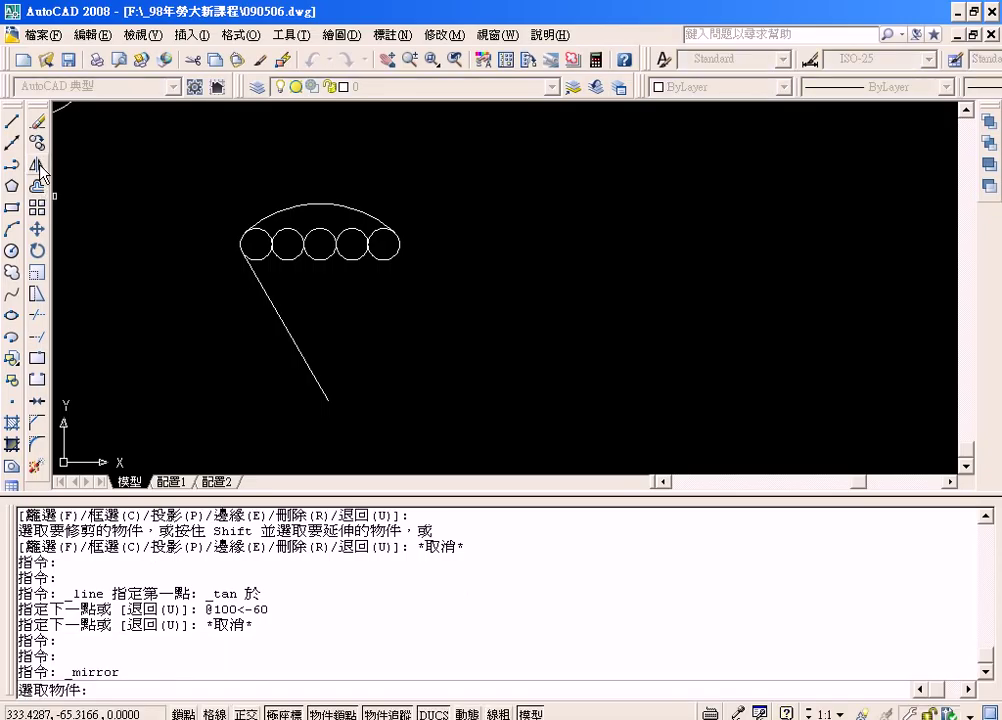
click(282, 318)
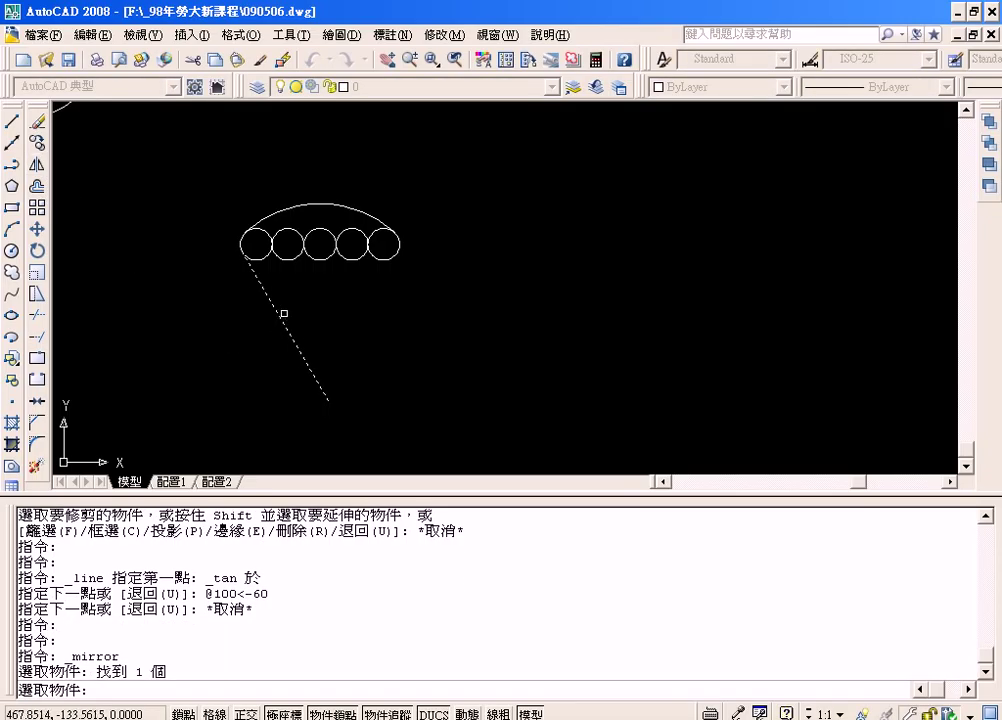
key(Return)
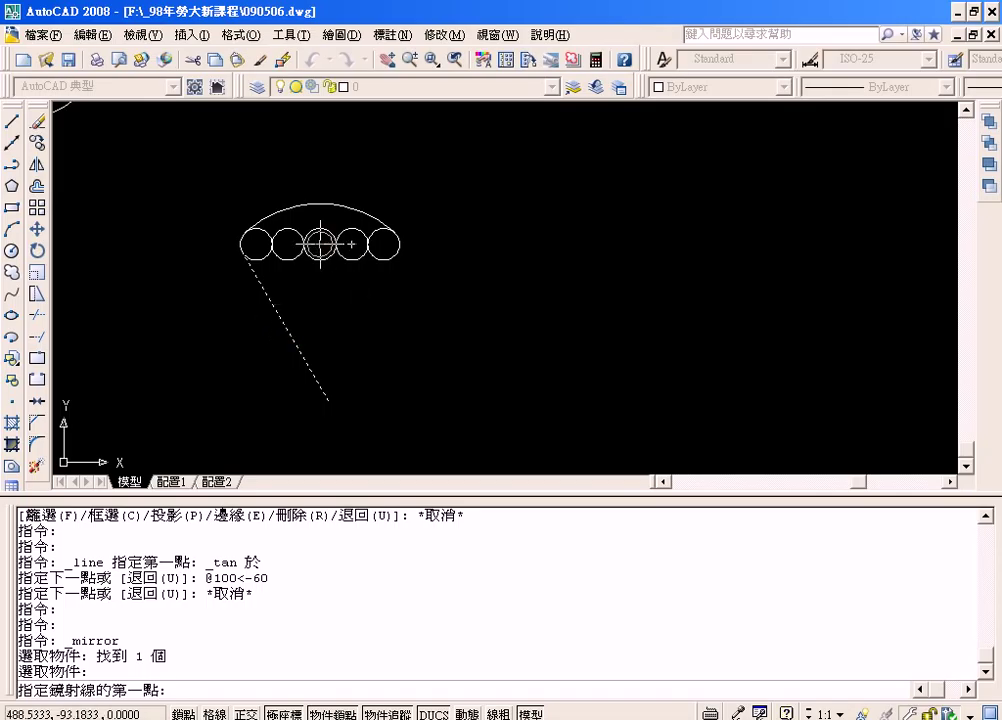
scroll(320, 243, up, 4)
scroll(324, 268, up, 1)
click(316, 193)
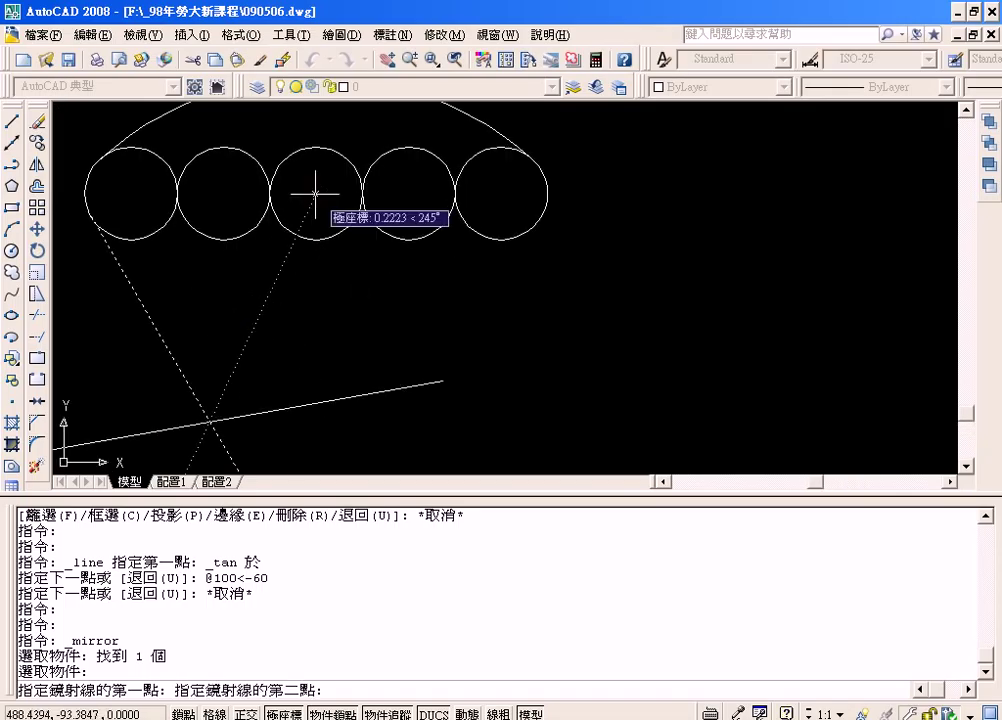
key(F8)
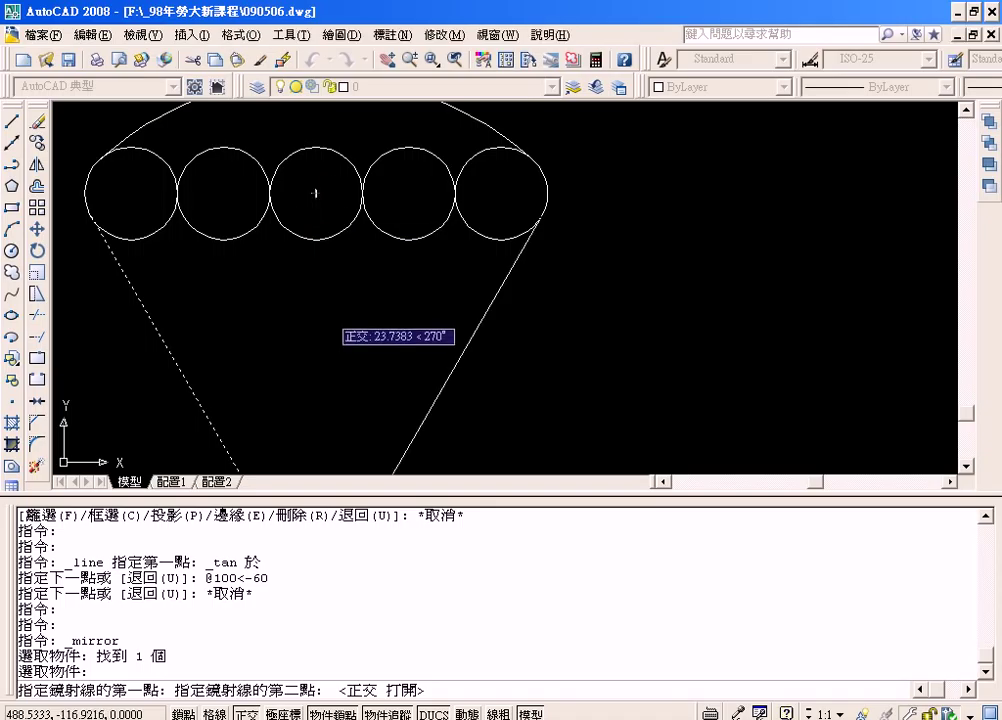
click(316, 315)
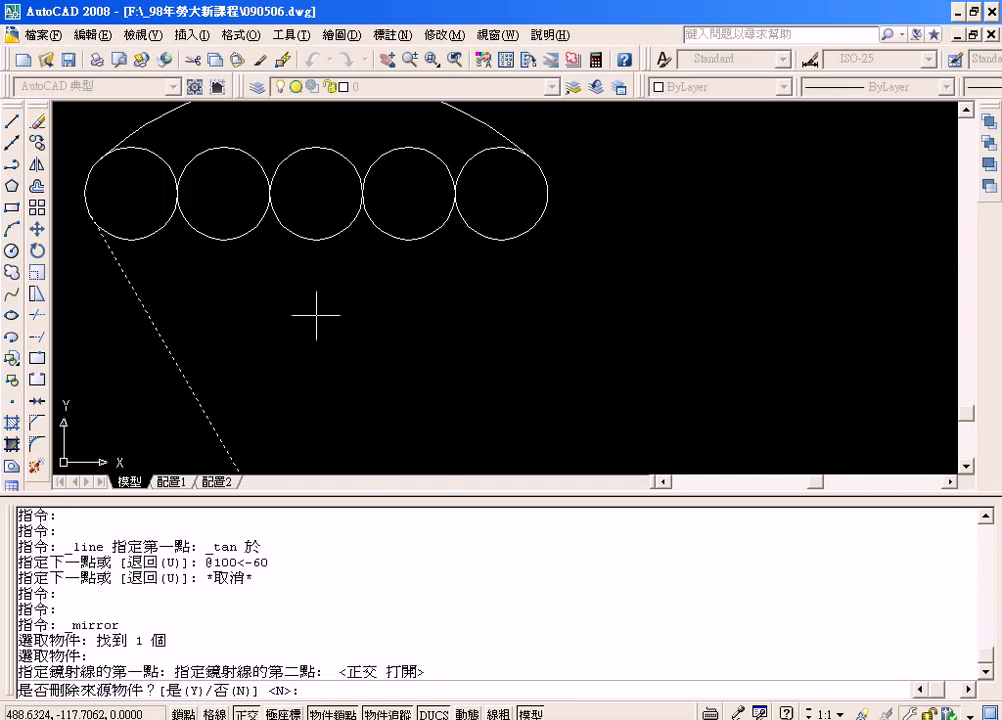
key(Return)
scroll(316, 315, down, 4)
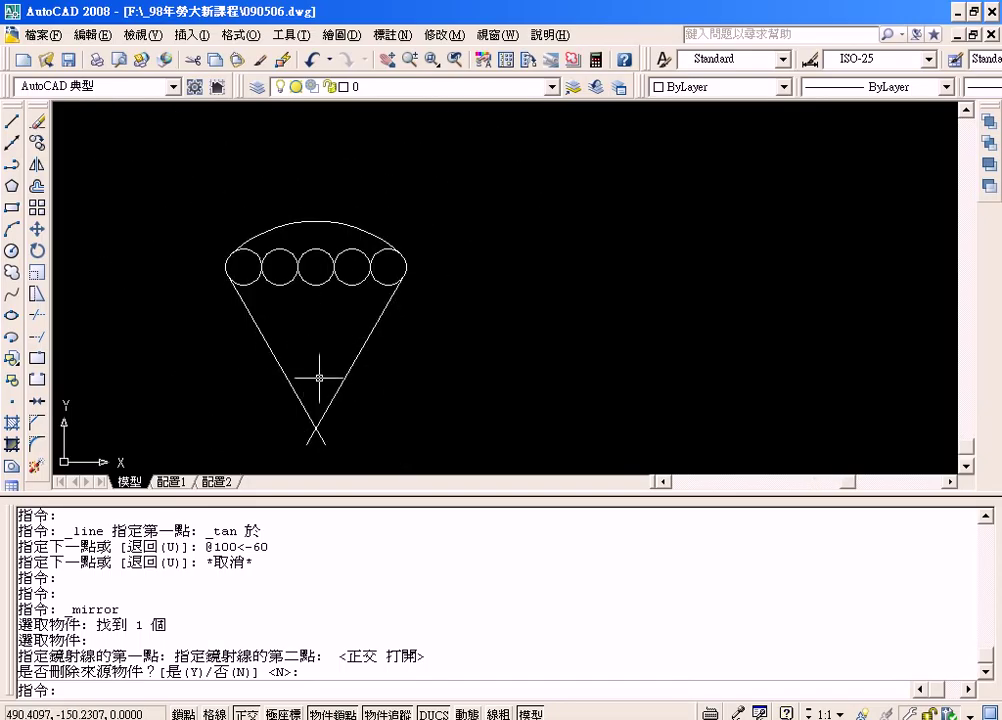
Fillet the left and right slanted lines with a radius of 35
click(37, 449)
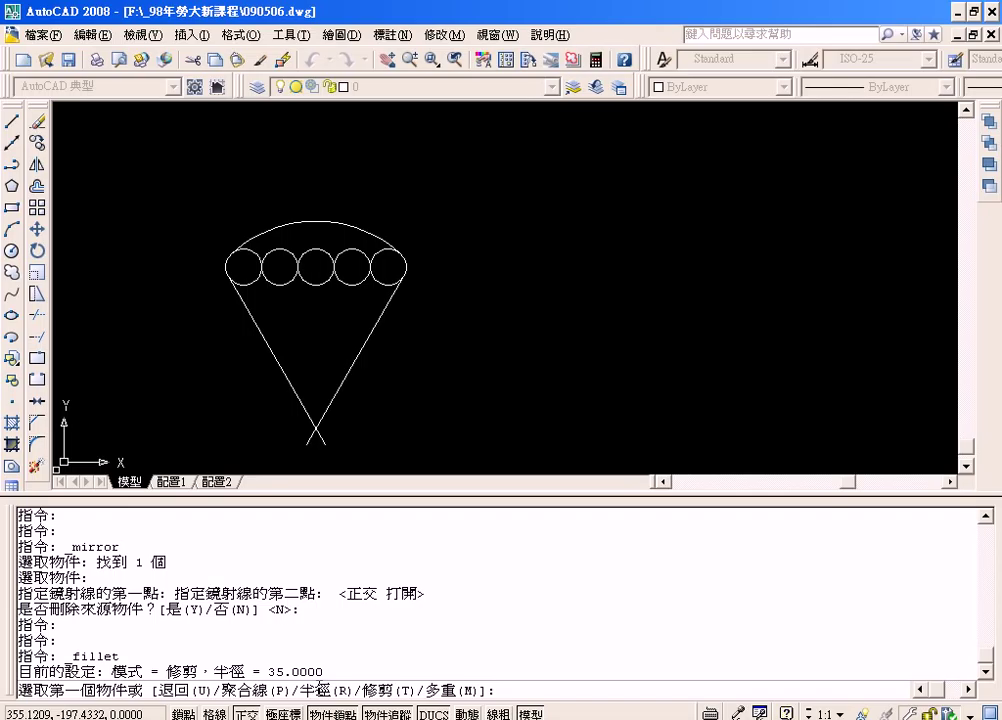
text(r)
key(Return)
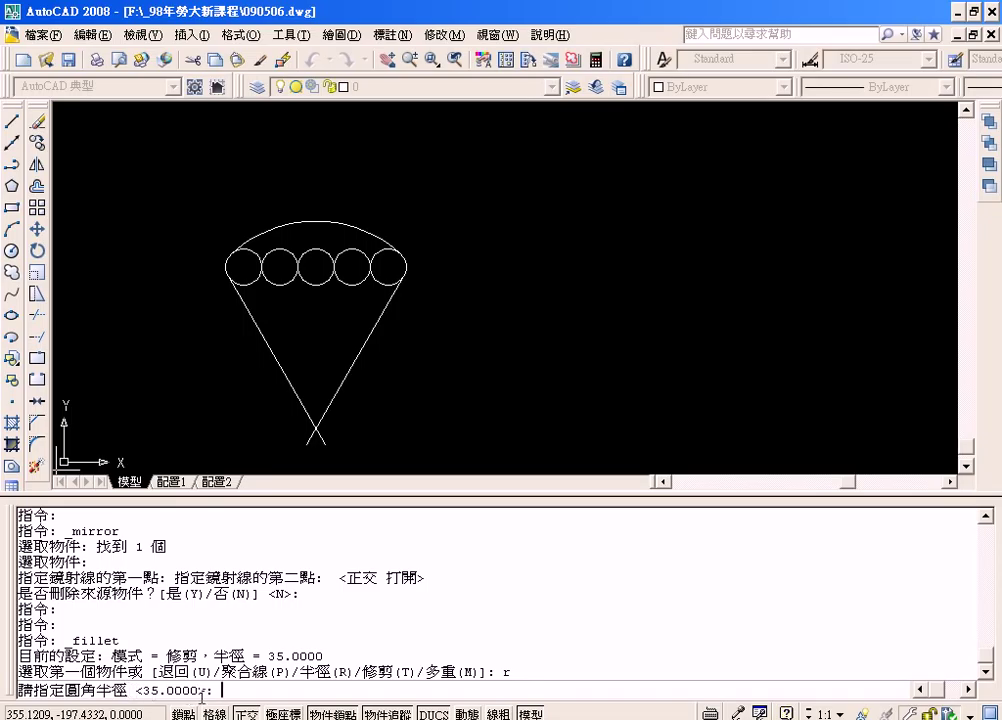
text(35)
key(Return)
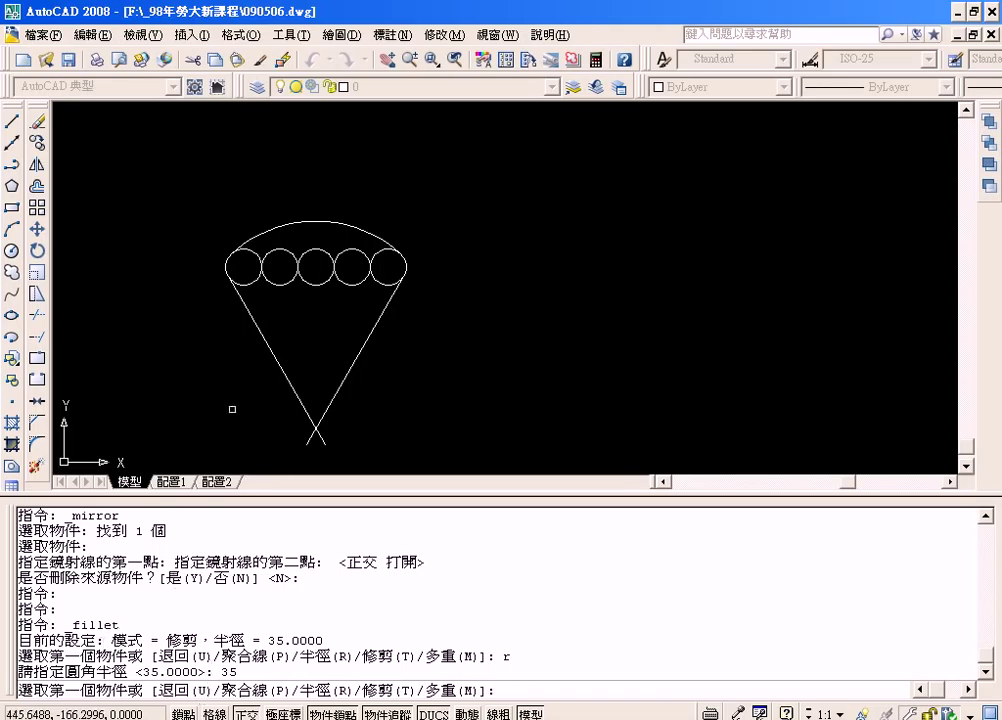
click(270, 347)
click(270, 347)
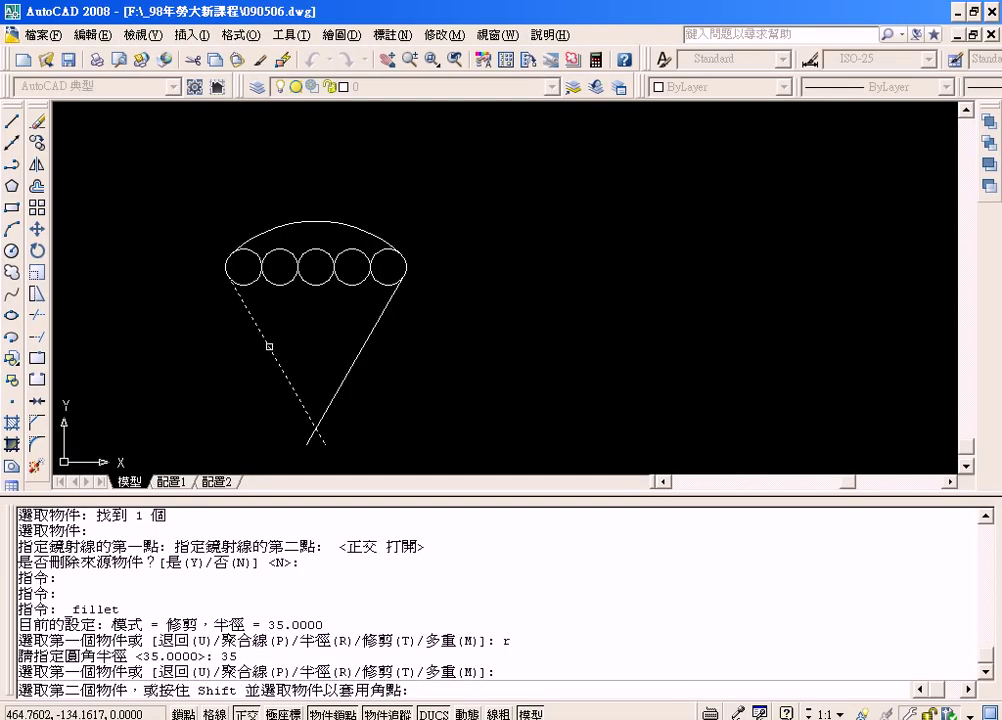
click(356, 359)
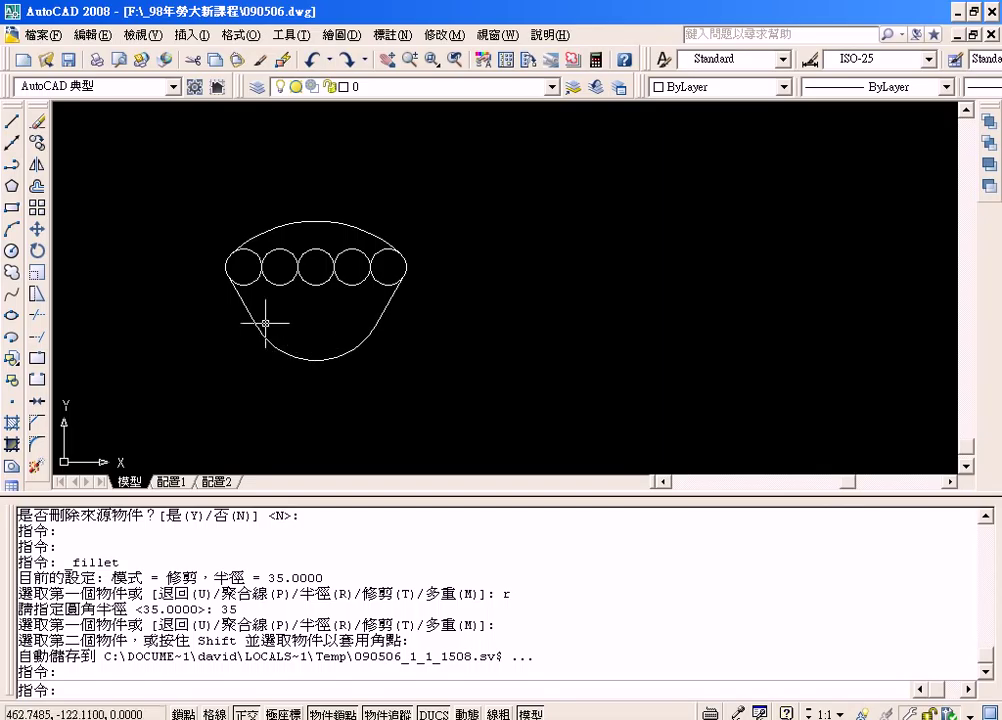
Try trimming the leftmost circle with all objects as cutting edges, then undo the wrong cut
click(39, 316)
key(Return)
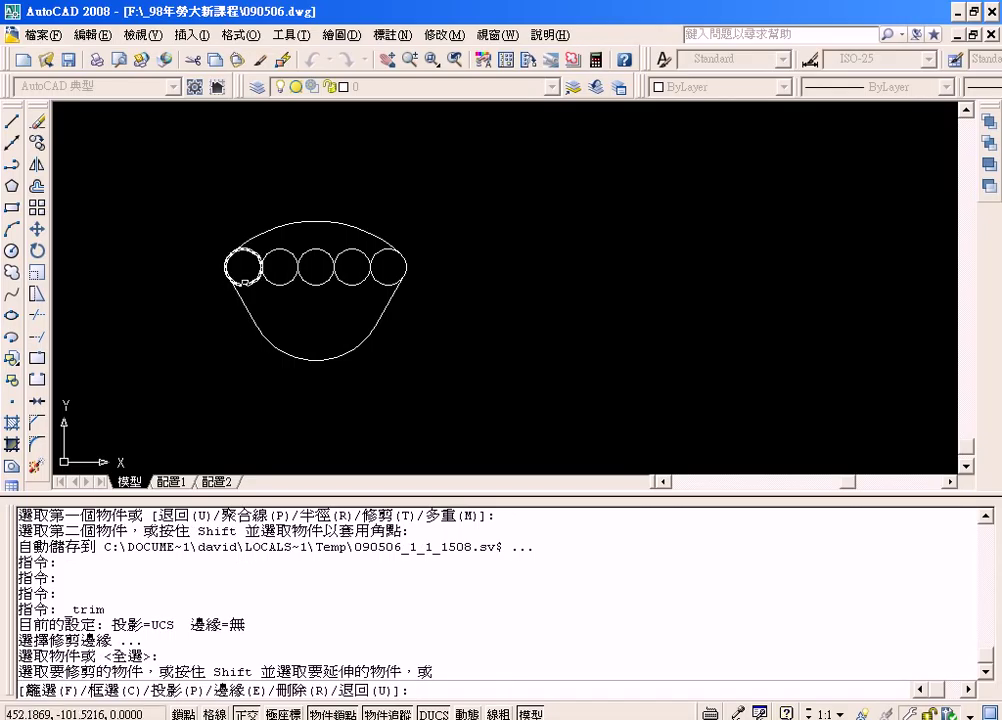
click(244, 281)
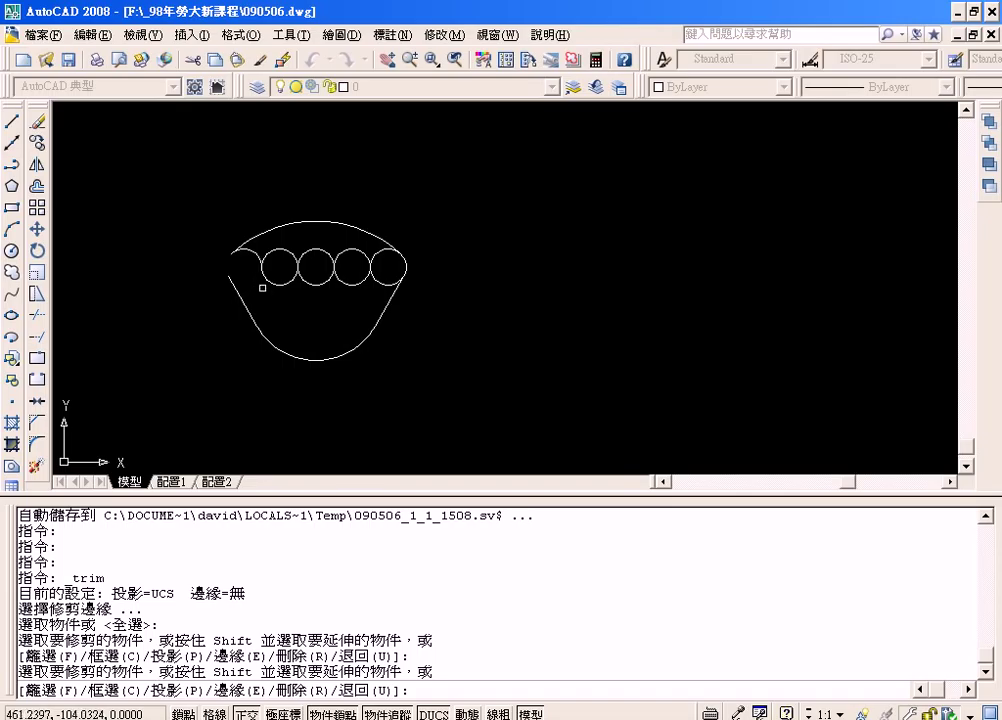
key(ctrl+z)
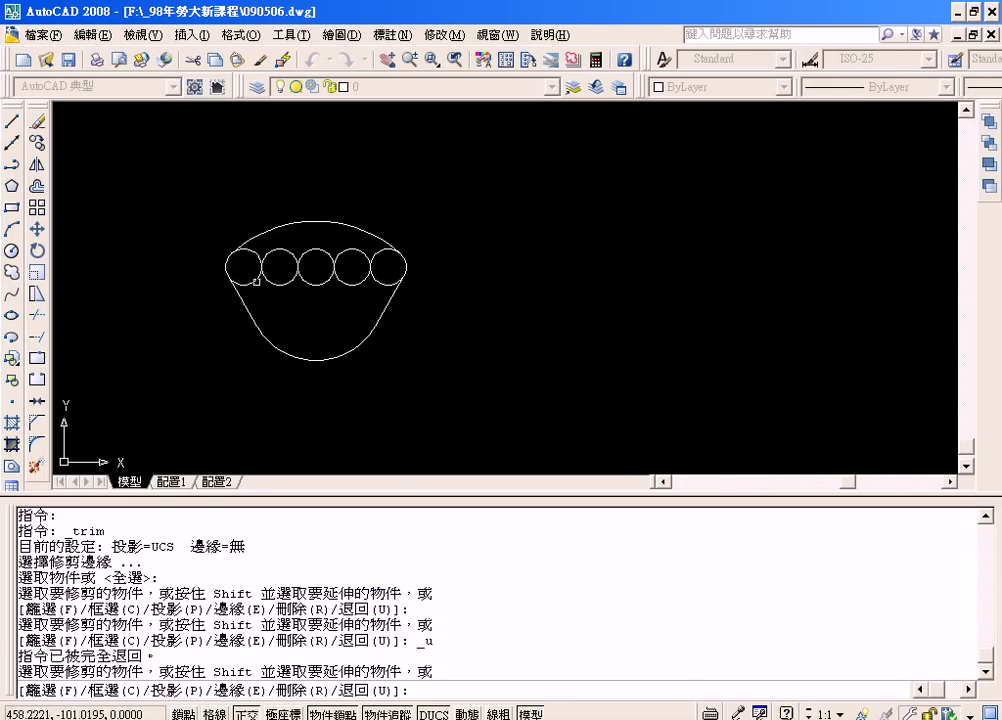
Trim the outer arcs of the five circles, from leftmost to rightmost, along the top edge
click(37, 318)
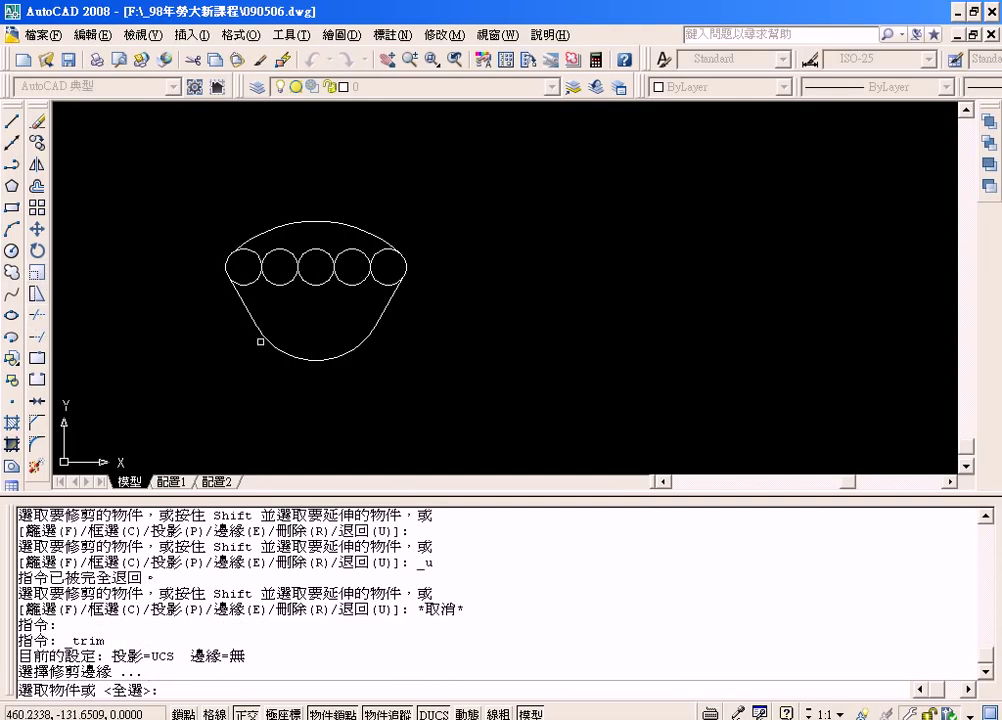
key(Return)
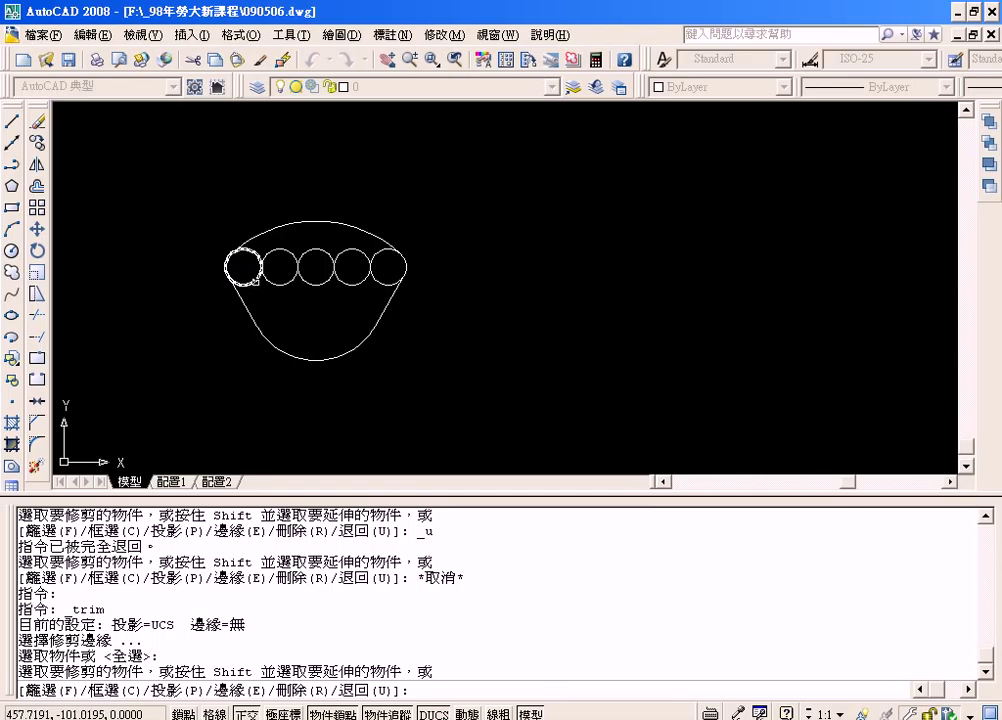
click(256, 281)
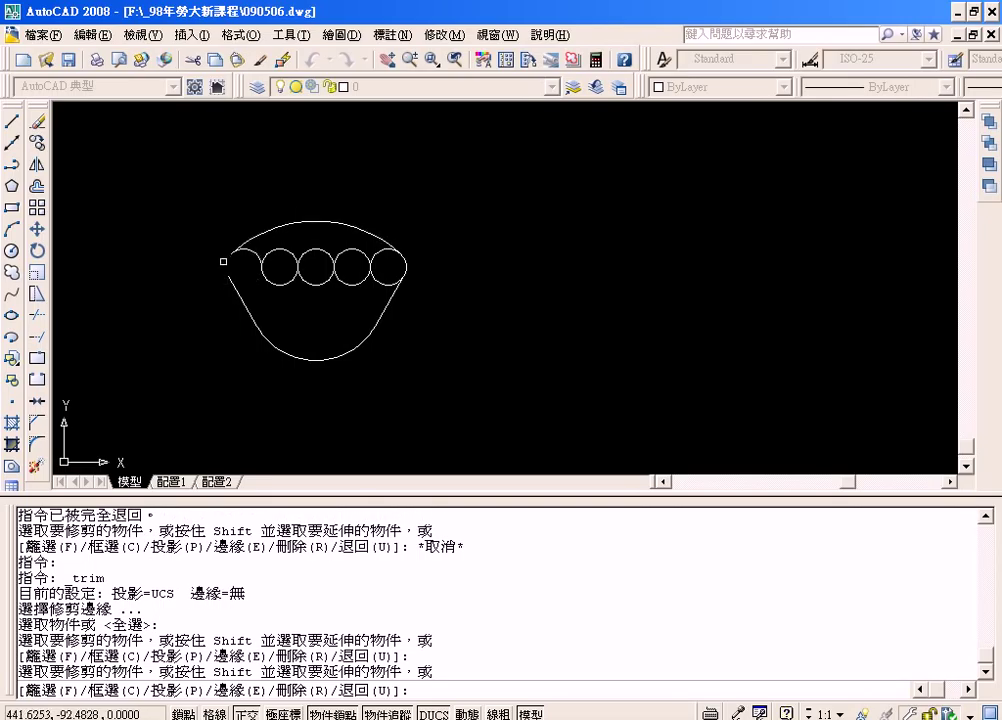
click(277, 246)
click(250, 225)
click(320, 280)
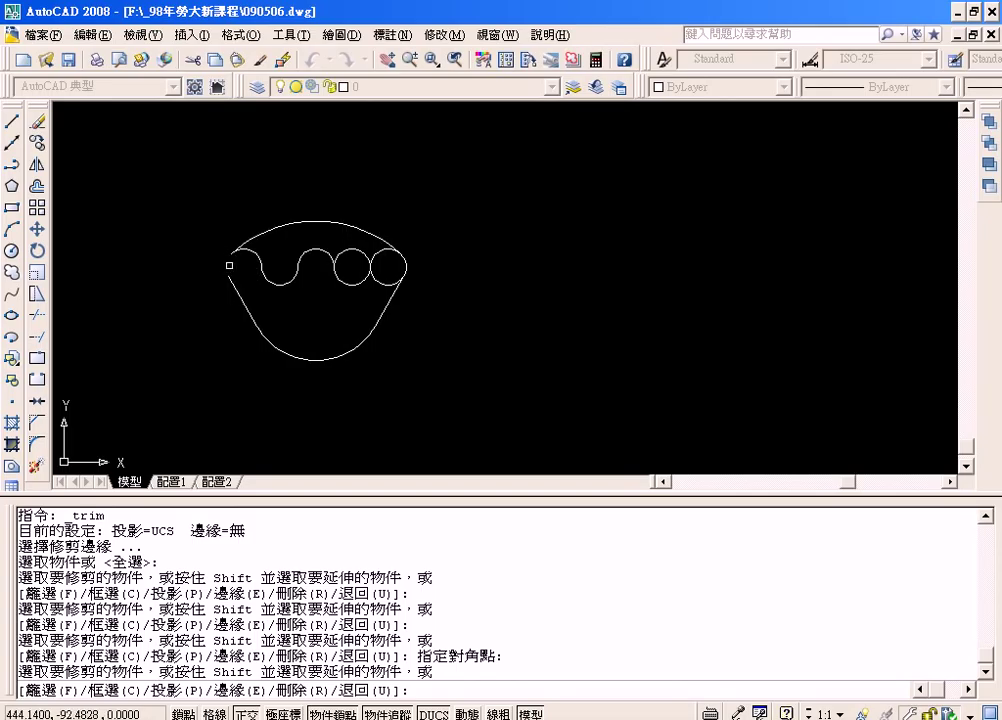
click(353, 252)
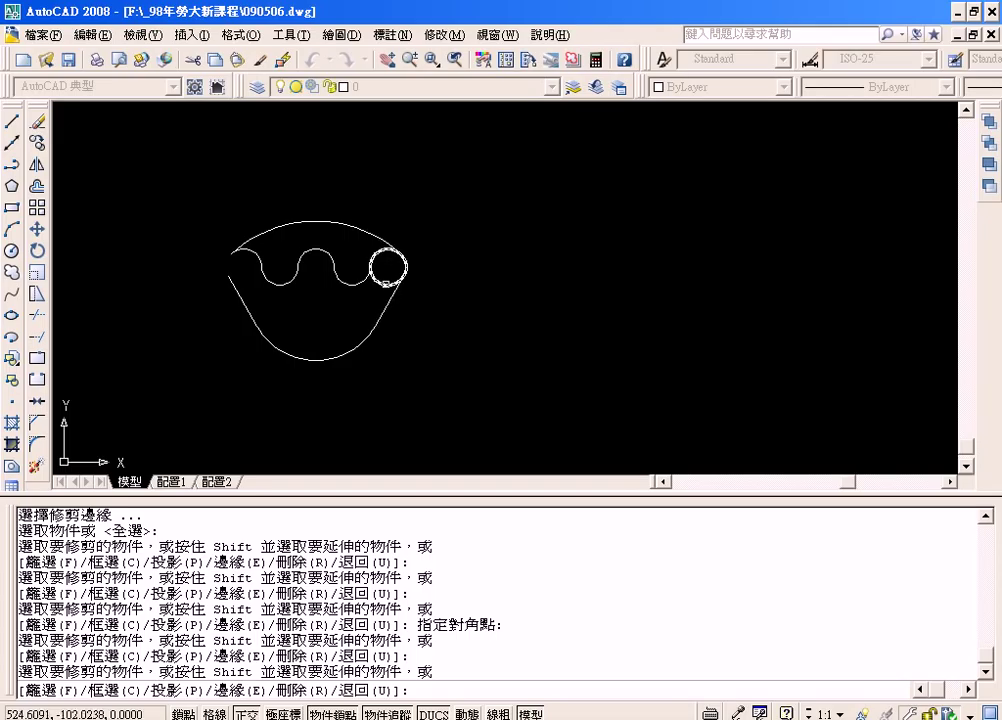
click(388, 250)
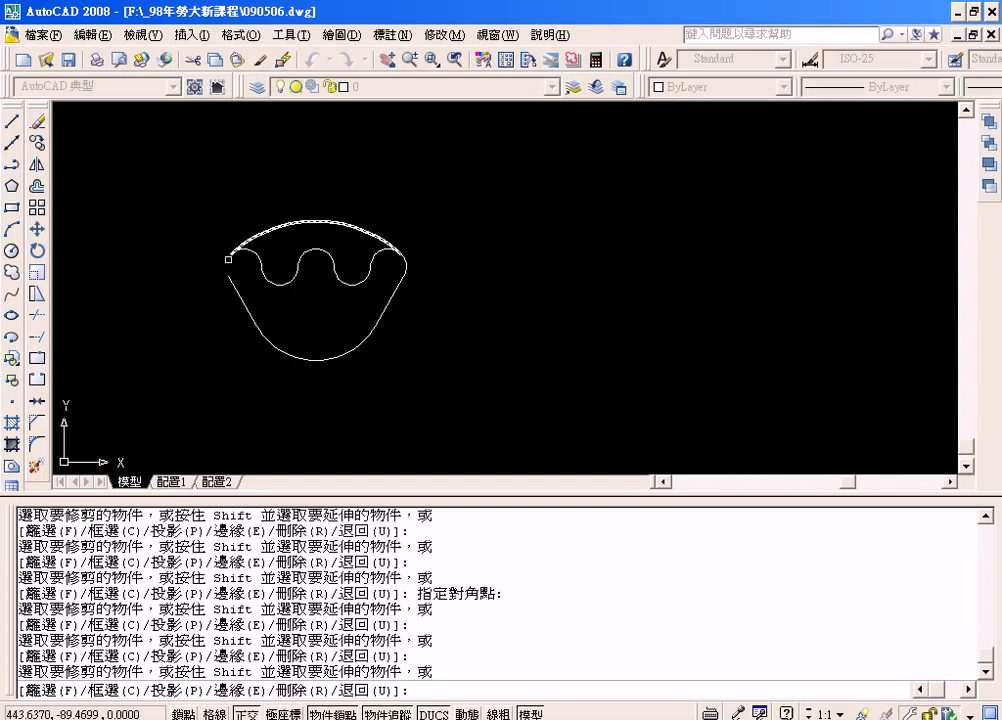